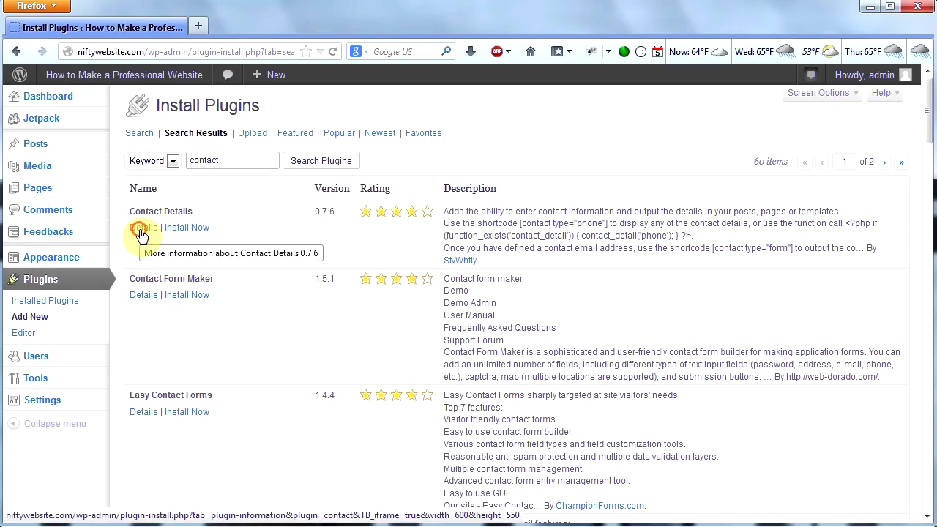
Step: Review the details of the Contact Details, Contact Form Maker and Easy Contact Forms plugins in the search results
{"action": "left_click", "coordinate": [143, 230]}
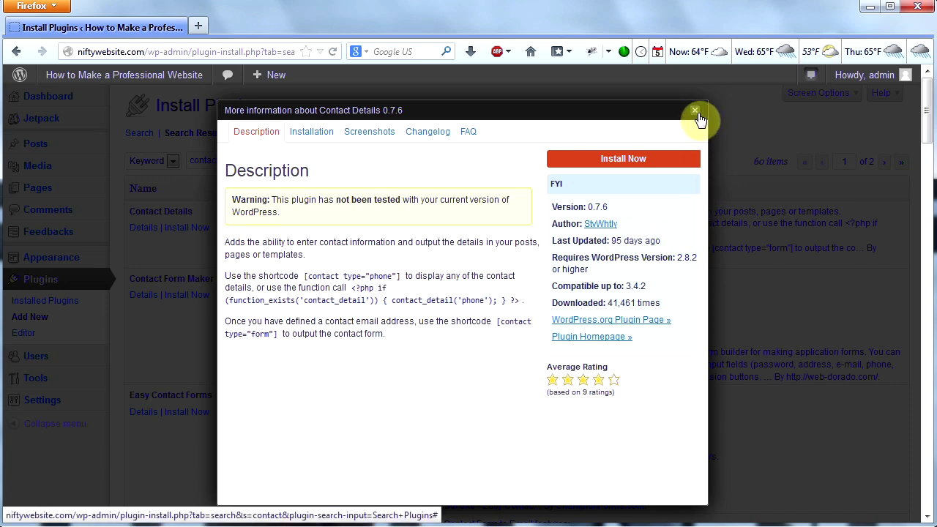
{"action": "left_click", "coordinate": [696, 116]}
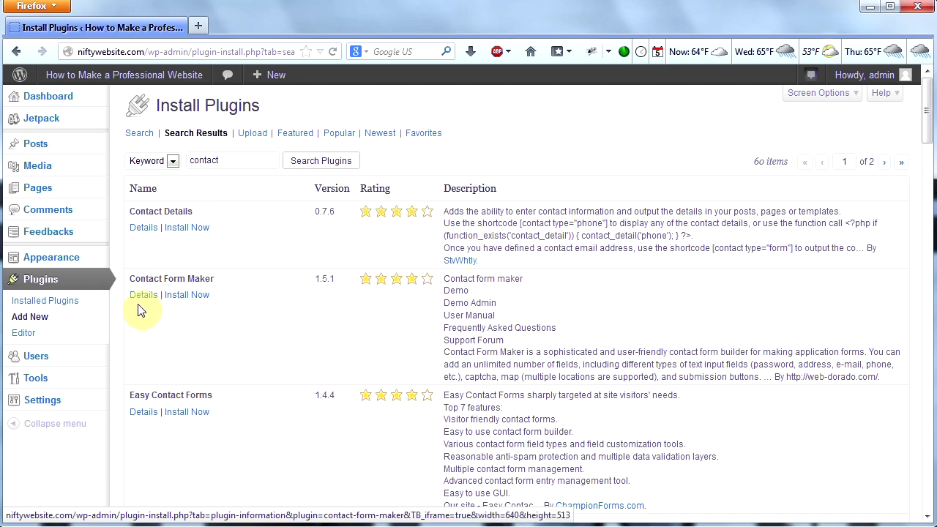
{"action": "left_click", "coordinate": [138, 303]}
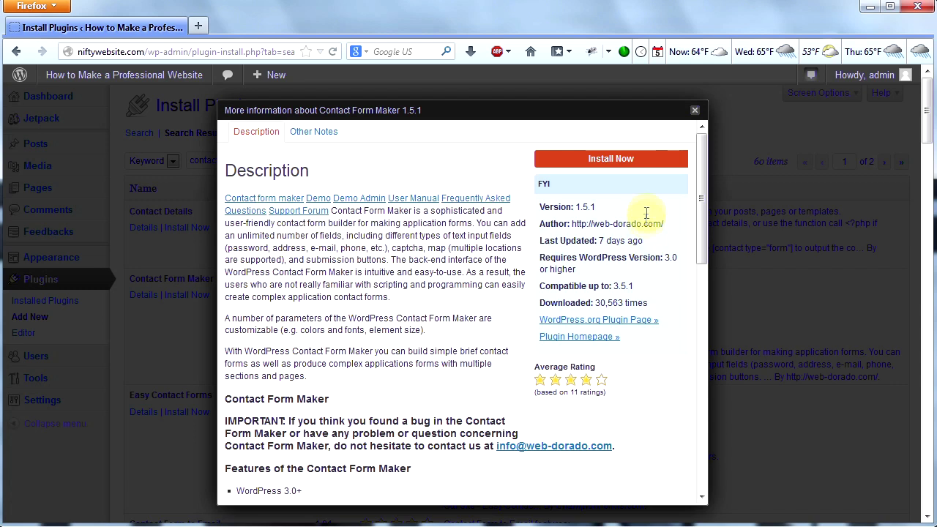
{"action": "left_click", "coordinate": [696, 112]}
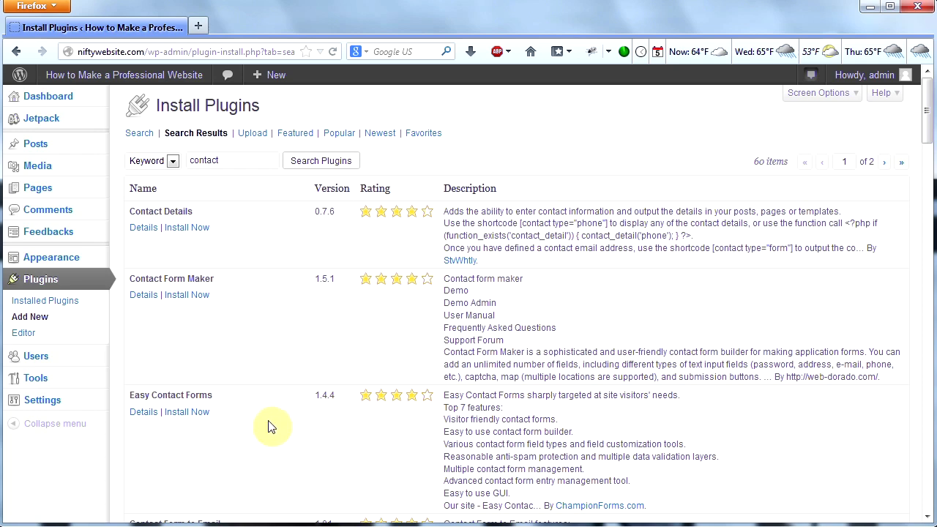
{"action": "left_click", "coordinate": [144, 415]}
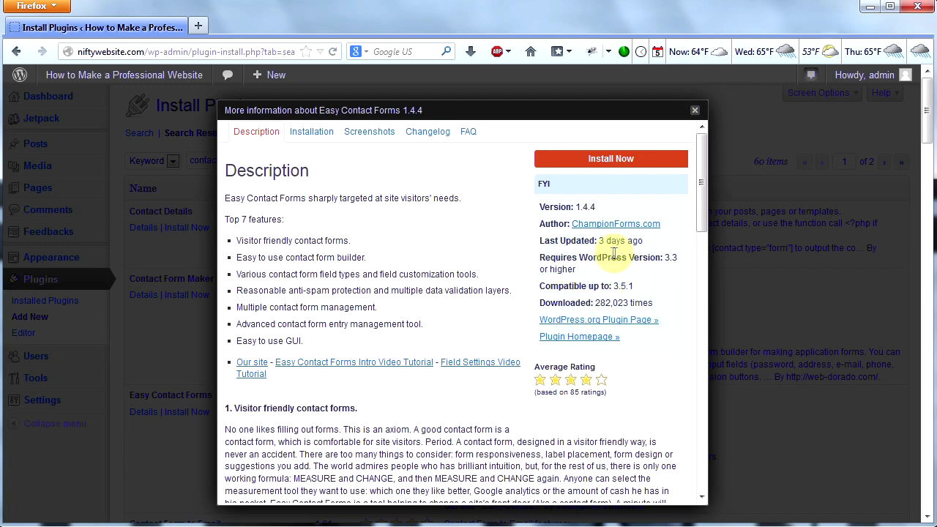
{"action": "left_click", "coordinate": [695, 109]}
Step: Find Fast Secure Contact Form further down the plugin results and review its details
{"action": "scroll", "coordinate": [923, 150], "scroll_direction": "down", "scroll_amount": 5}
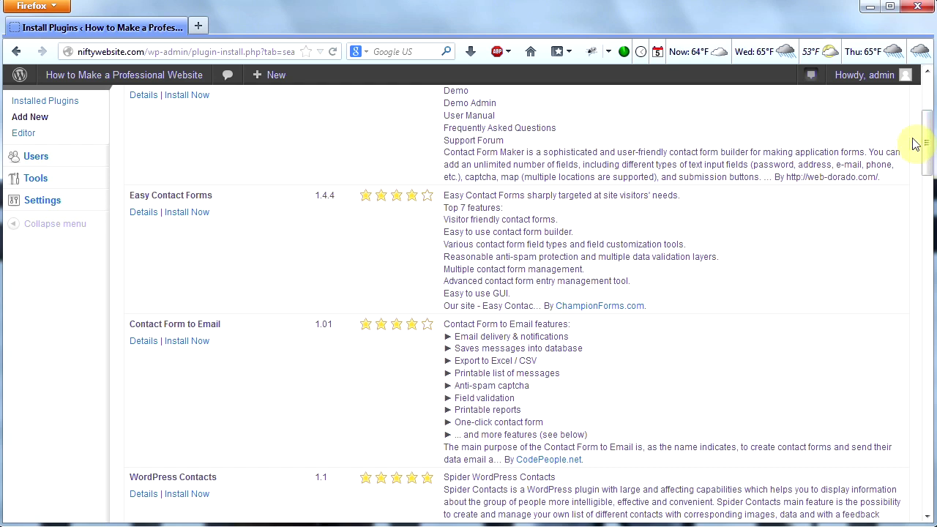
{"action": "left_click_drag", "start_coordinate": [930, 147], "coordinate": [928, 300]}
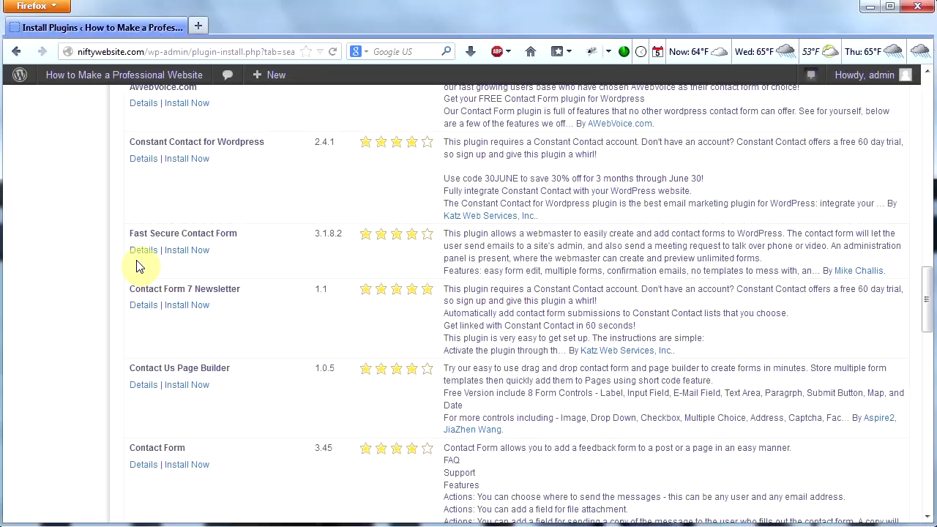
{"action": "left_click", "coordinate": [139, 256]}
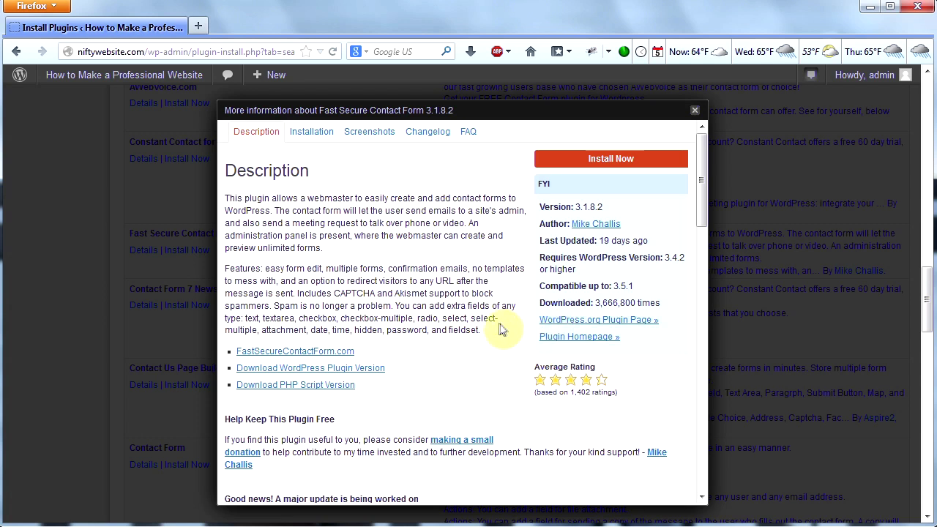
{"action": "left_click", "coordinate": [696, 115]}
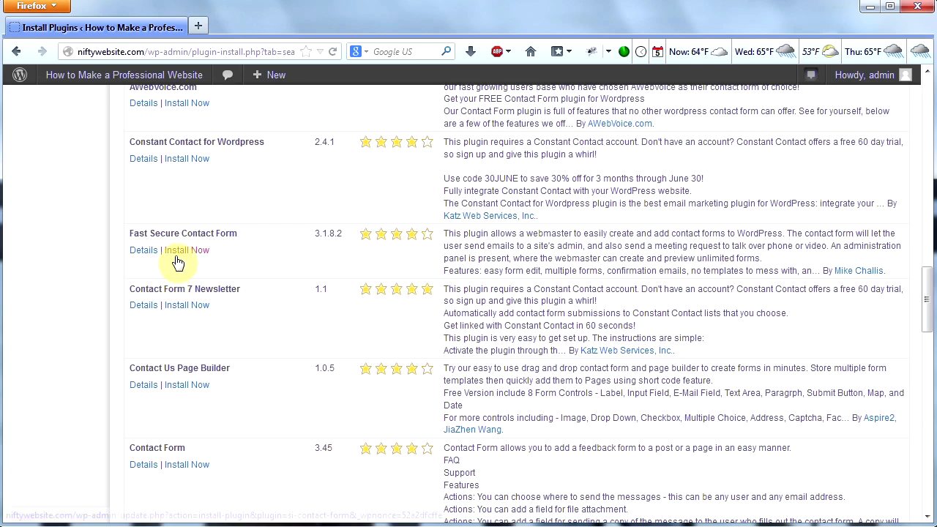
Step: Install and activate the Fast Secure Contact Form plugin, and disable its vCita meeting scheduler
{"action": "left_click", "coordinate": [186, 251]}
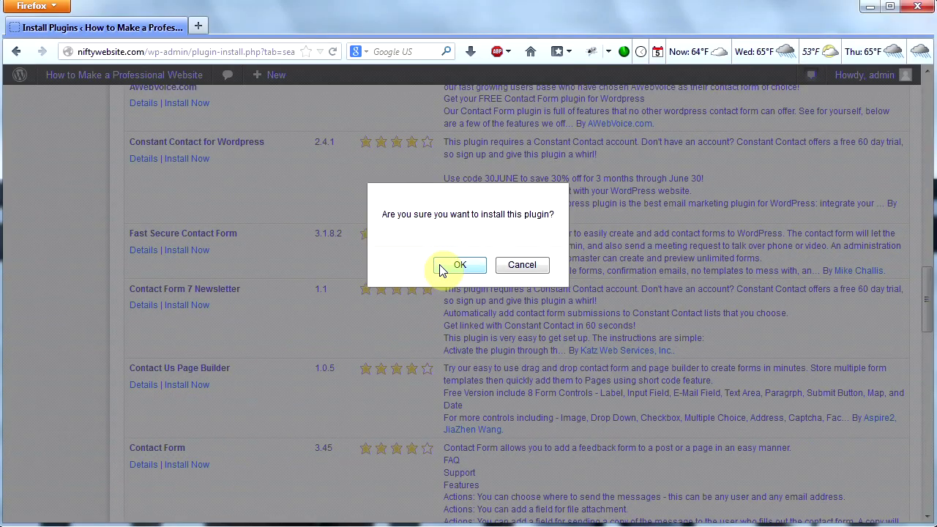
{"action": "left_click", "coordinate": [457, 265]}
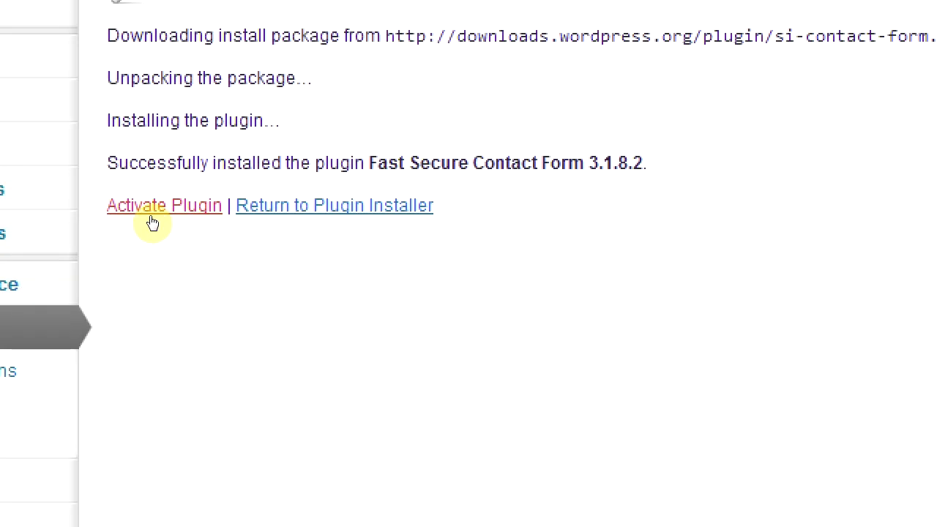
{"action": "left_click", "coordinate": [152, 216]}
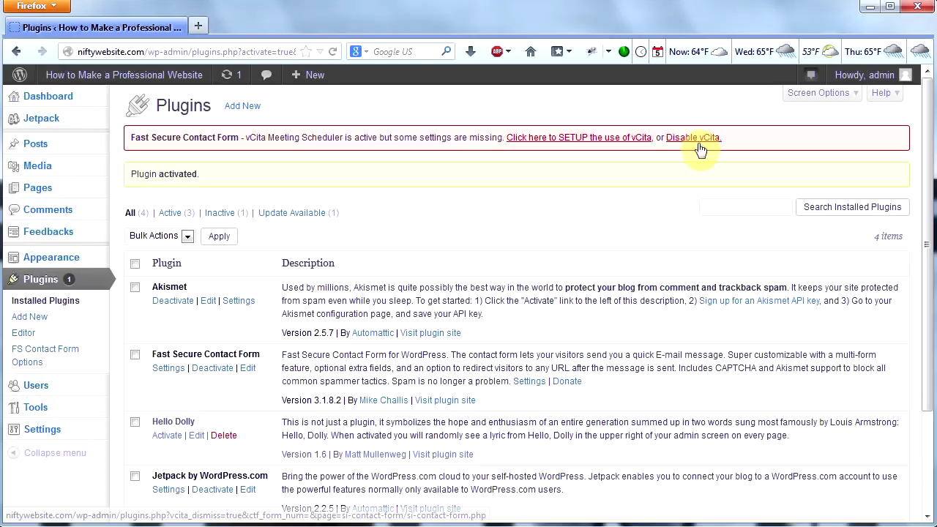
{"action": "left_click", "coordinate": [699, 142]}
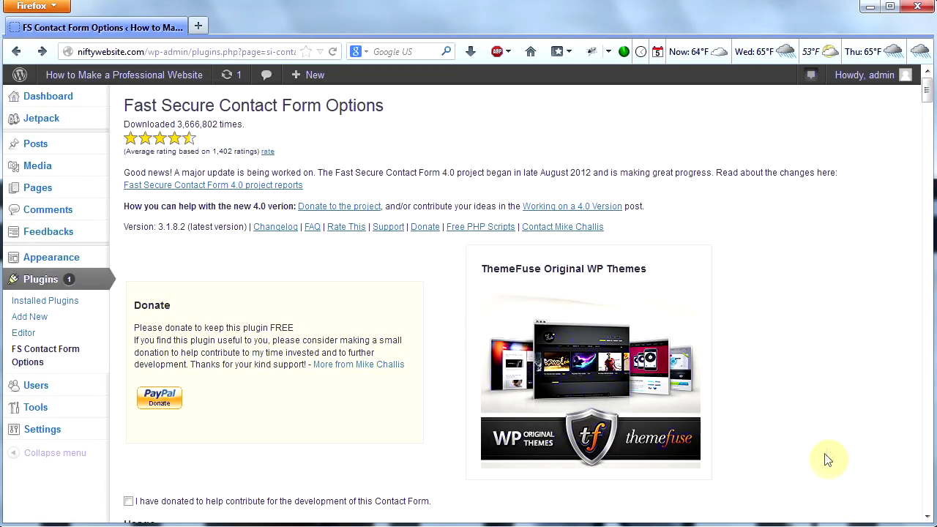
Step: Preview form 1 from the multi-forms options of Fast Secure Contact Form and return to the options page
{"action": "left_click", "coordinate": [926, 119]}
{"action": "scroll", "coordinate": [926, 119], "scroll_direction": "down", "scroll_amount": 3}
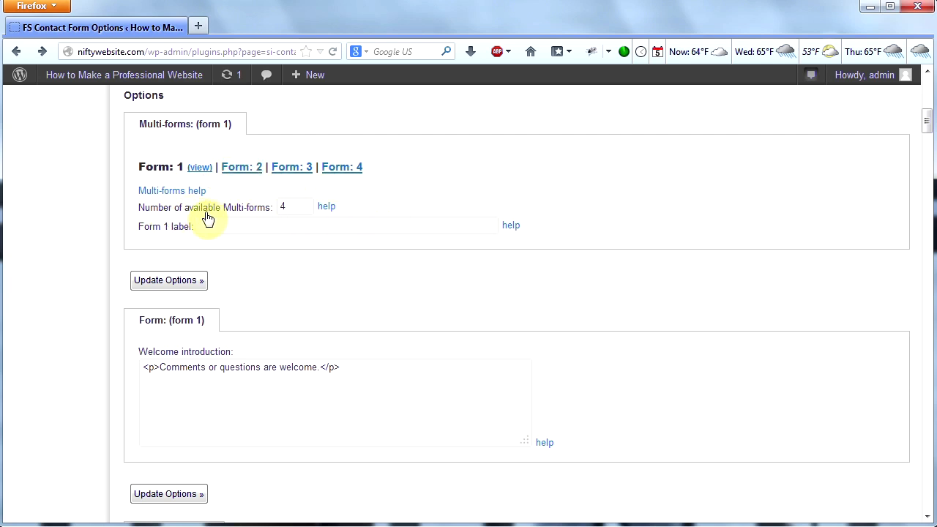
{"action": "left_click", "coordinate": [200, 170]}
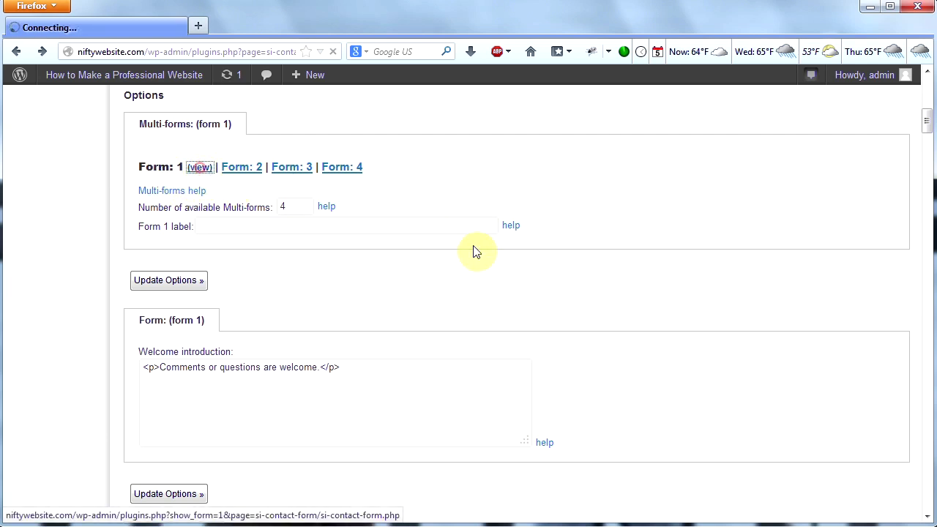
{"action": "scroll", "coordinate": [558, 271], "scroll_direction": "down", "scroll_amount": 3}
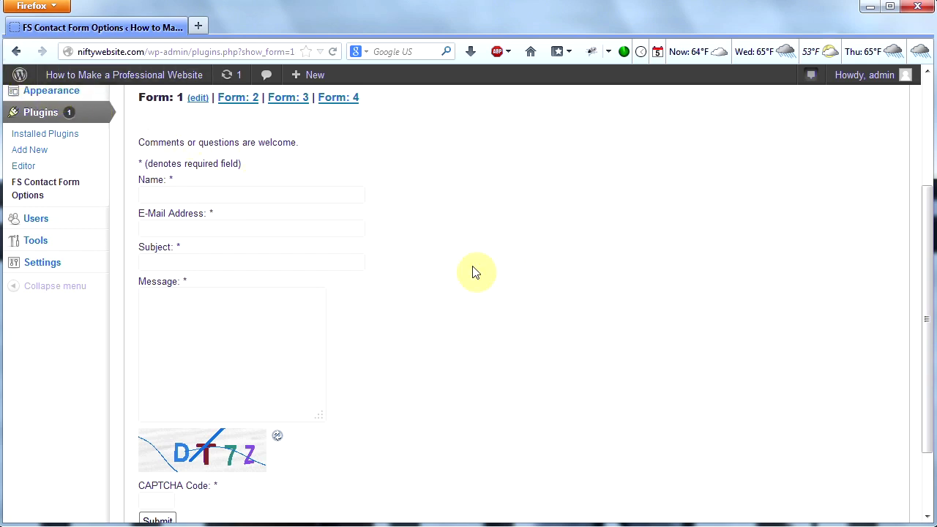
{"action": "left_click", "coordinate": [15, 54]}
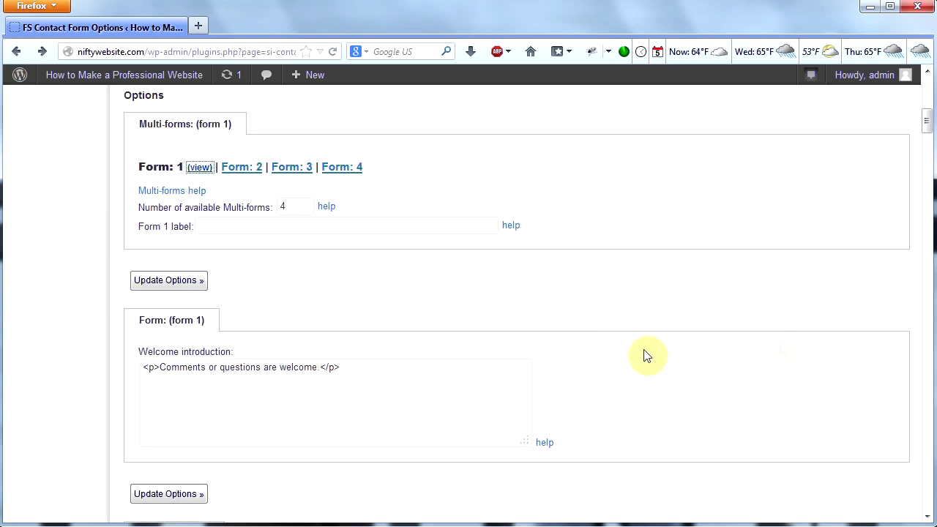
Step: Replace form 1's welcome introduction text with "I want to hear from you!", keeping the paragraph tags
{"action": "left_click_drag", "start_coordinate": [925, 125], "coordinate": [928, 142]}
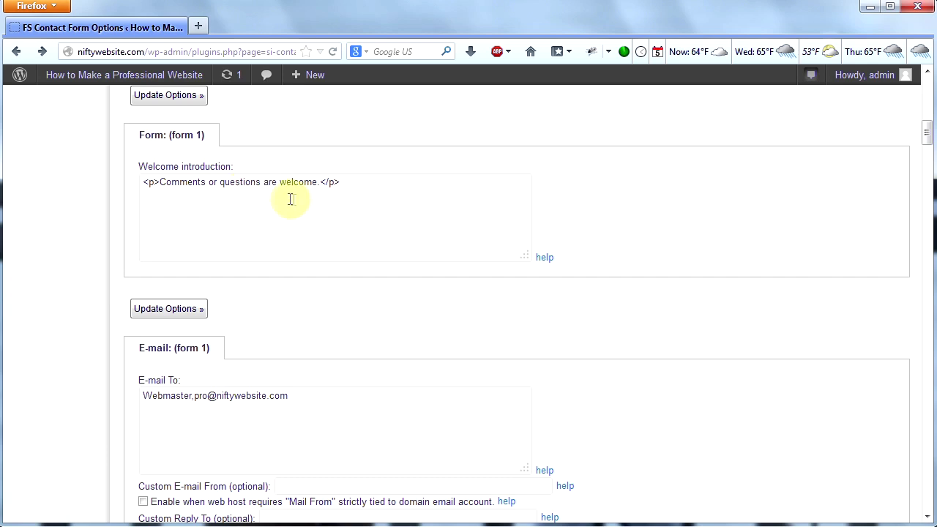
{"action": "left_click_drag", "start_coordinate": [319, 182], "coordinate": [156, 184]}
{"action": "type", "text": "I w"}
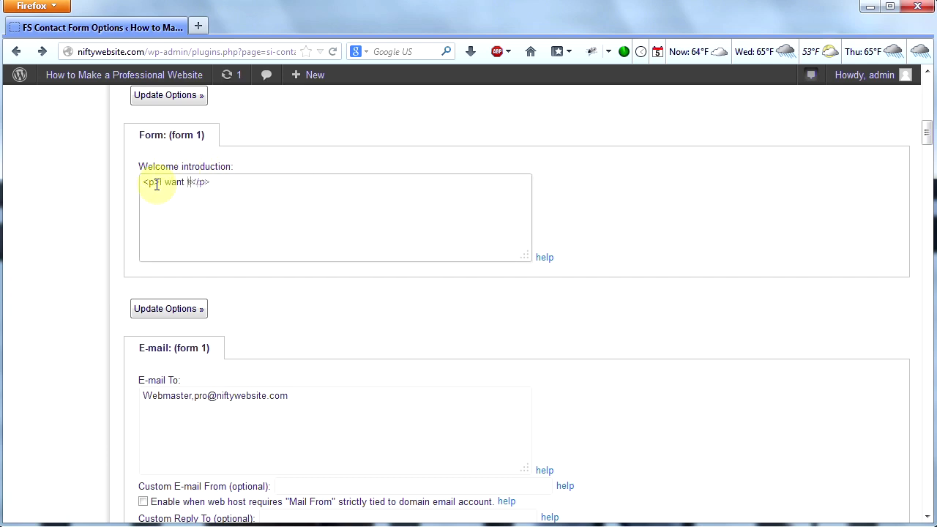
{"action": "type", "text": "ant to hear from you!"}
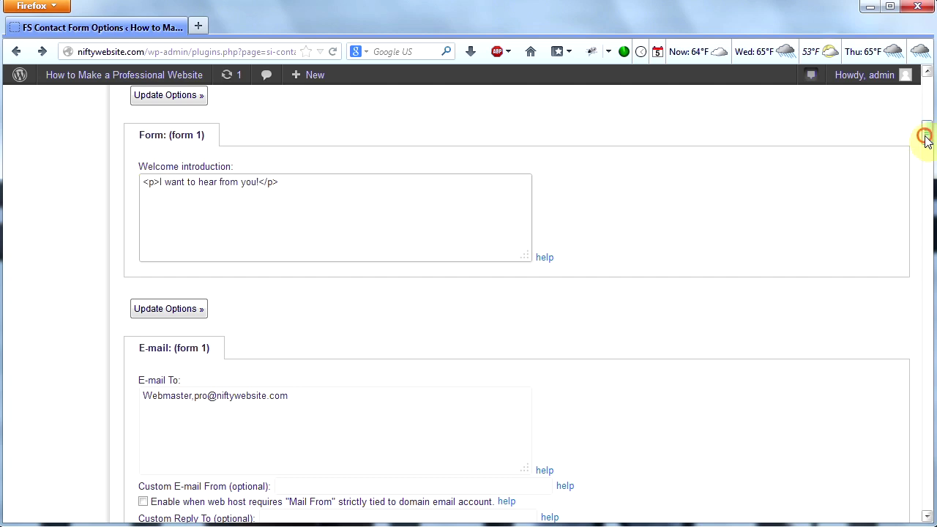
Step: Change the recipient name in form 1's E-mail To setting to "the cool web-builder", keeping the address after the comma
{"action": "left_click_drag", "start_coordinate": [926, 139], "coordinate": [927, 151]}
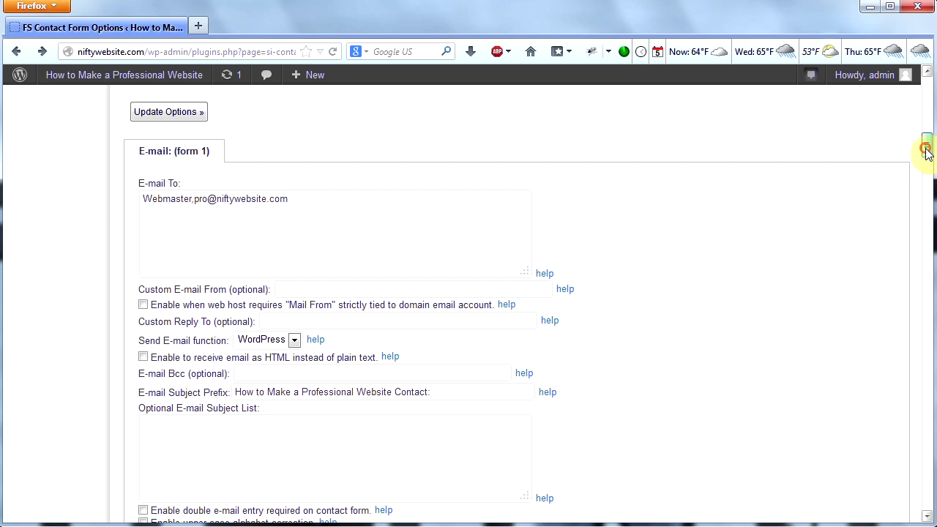
{"action": "left_click_drag", "start_coordinate": [192, 198], "coordinate": [140, 199]}
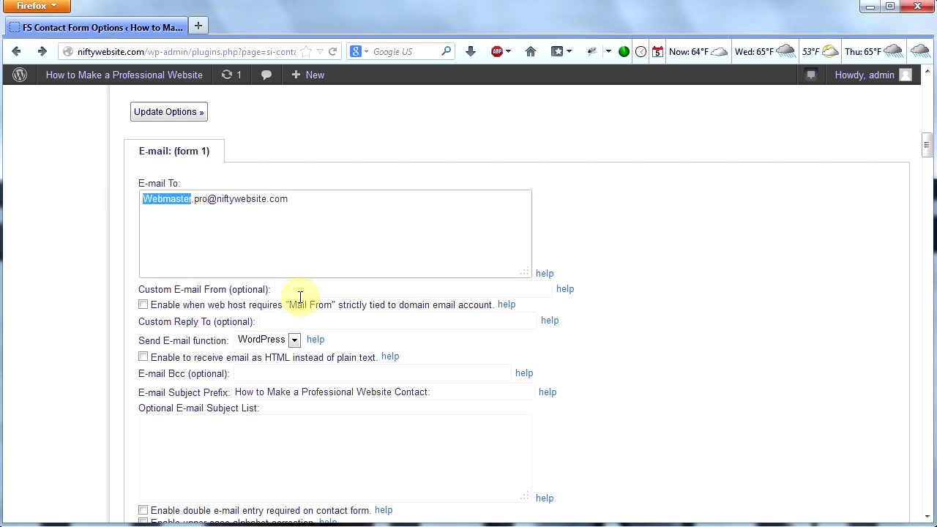
{"action": "type", "text": "the cool web-bui"}
{"action": "type", "text": "lder"}
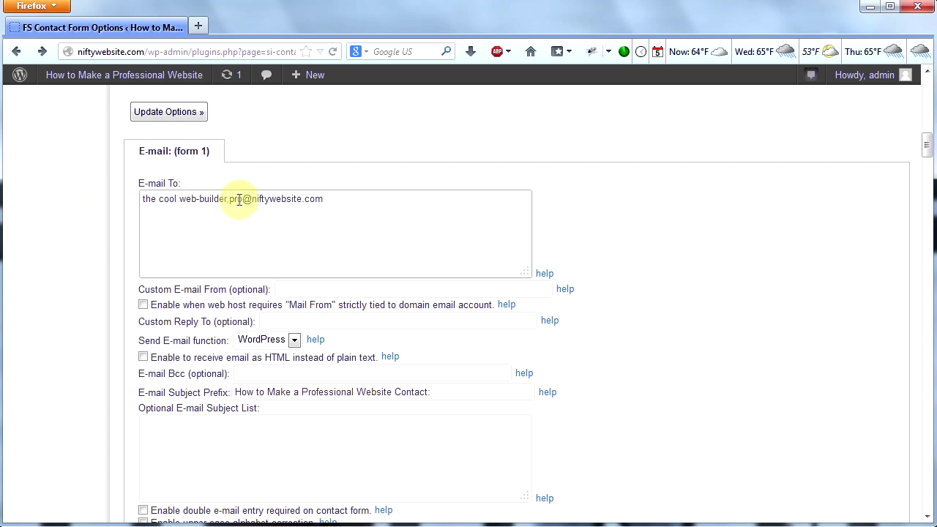
{"action": "left_click_drag", "start_coordinate": [229, 199], "coordinate": [324, 199]}
{"action": "left_click", "coordinate": [334, 199]}
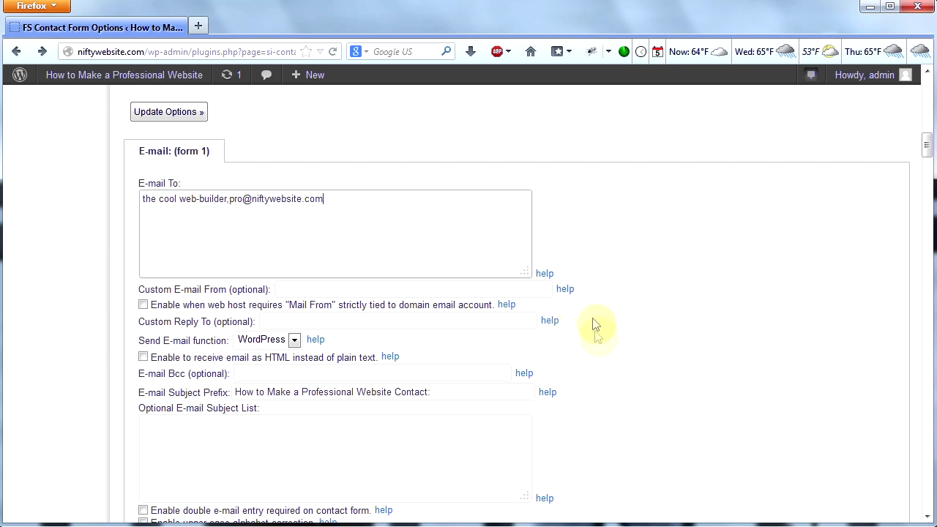
Step: Read the help for the Custom E-mail From setting and for the strict "Mail From" domain option
{"action": "left_click", "coordinate": [564, 291]}
{"action": "left_click", "coordinate": [566, 291]}
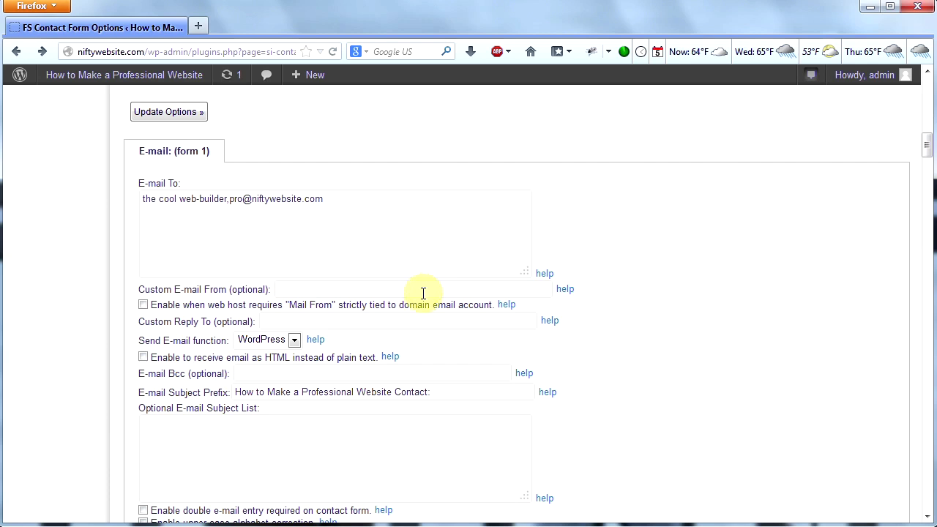
{"action": "left_click", "coordinate": [507, 305]}
{"action": "left_click", "coordinate": [507, 305]}
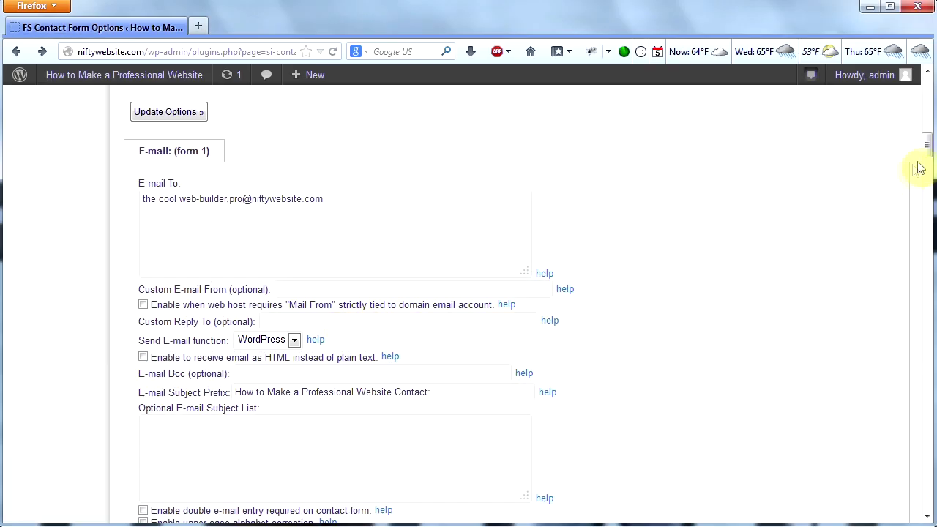
Step: Set form 1's e-mail subject prefix to "Contact me!:"
{"action": "left_click_drag", "start_coordinate": [927, 146], "coordinate": [928, 160]}
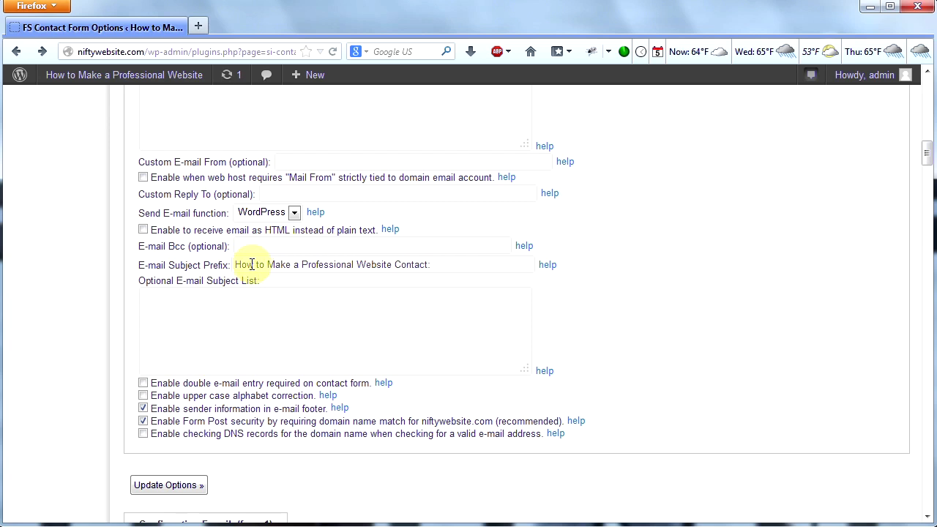
{"action": "triple_click", "coordinate": [428, 264]}
{"action": "key", "text": "BackSpace"}
{"action": "type", "text": "Contact me!"}
Step: Fill the optional e-mail subject list with "Get help with YOUR site!", "General contact", "Ridicule me" and "Send me some money!" on separate lines
{"action": "left_click", "coordinate": [408, 341]}
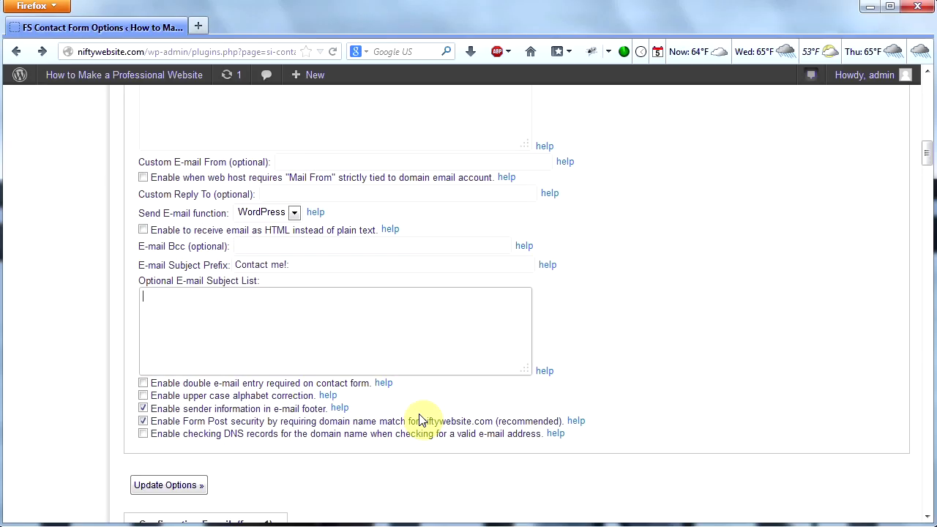
{"action": "type", "text": "Get help with YOUR site! "}
{"action": "type", "text": "General contact "}
{"action": "type", "text": "Ridicule me"}
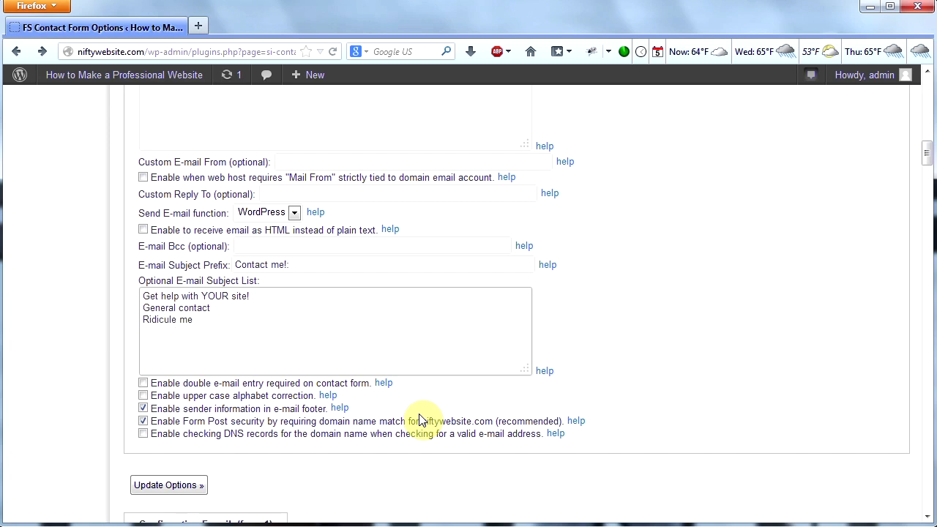
{"action": "key", "text": "Return"}
{"action": "type", "text": "Send me some money!"}
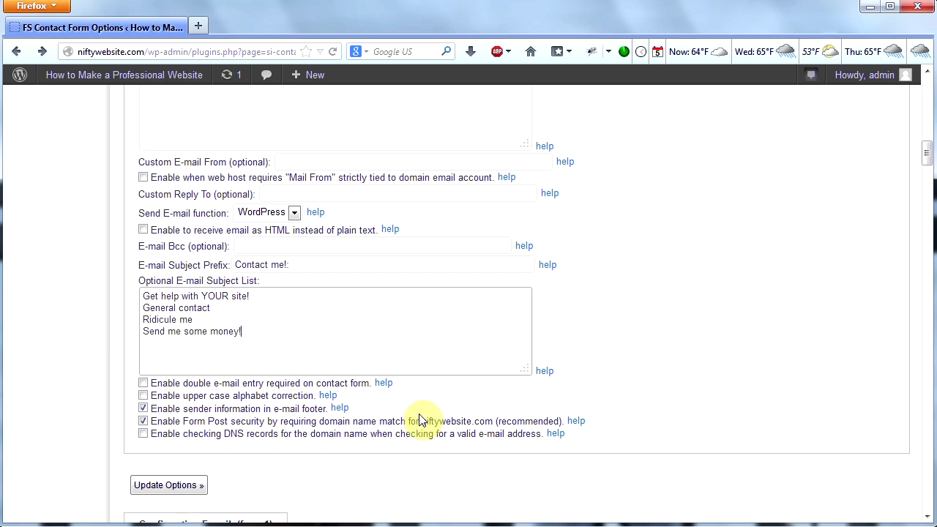
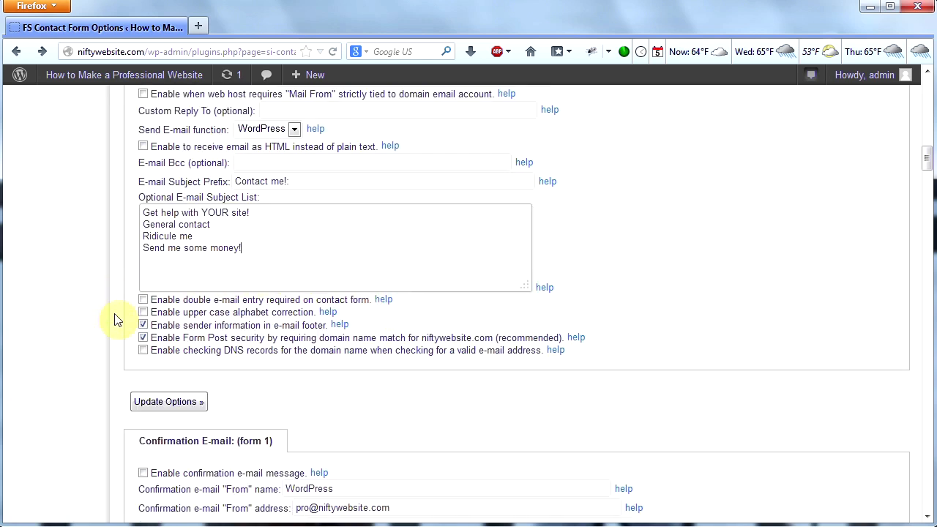
Step: Enable the option in form 1's Akismet settings that determines whether the Akismet key is active
{"action": "left_click", "coordinate": [142, 337]}
{"action": "left_click", "coordinate": [142, 338]}
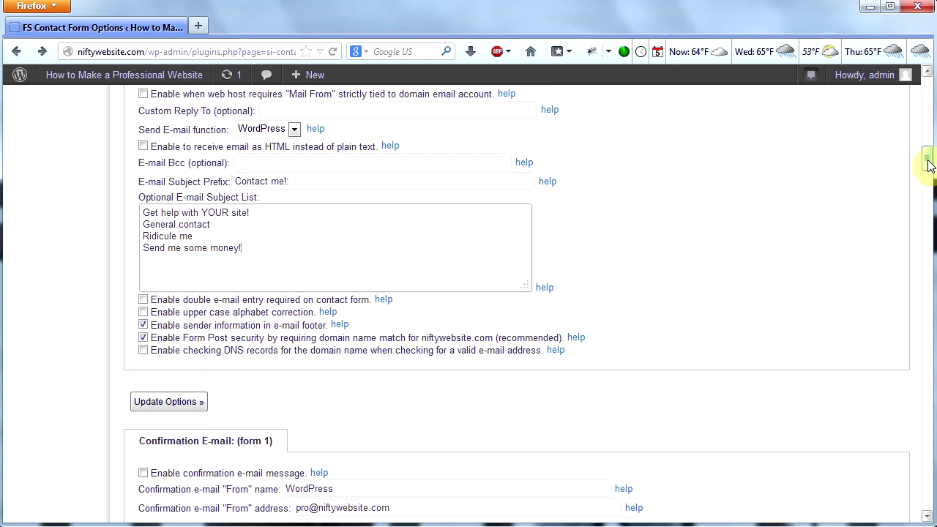
{"action": "left_click_drag", "start_coordinate": [928, 165], "coordinate": [928, 188]}
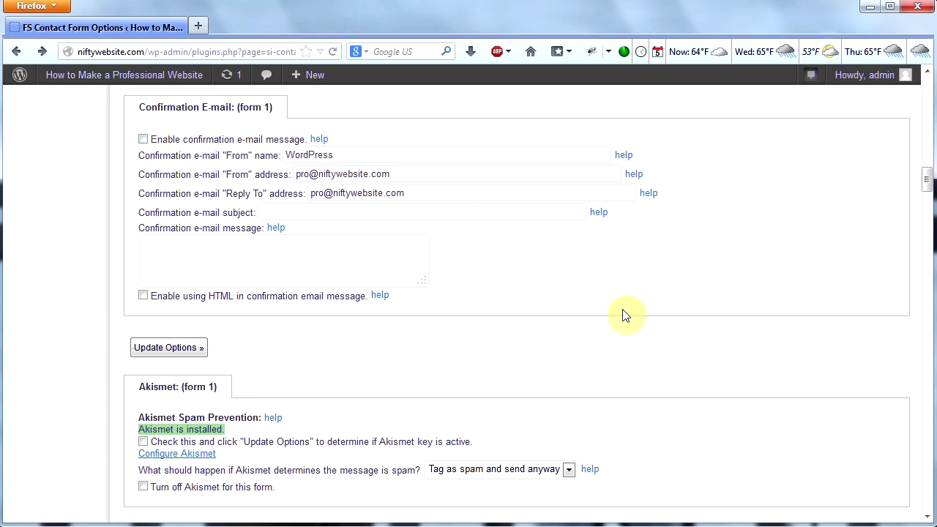
{"action": "left_click_drag", "start_coordinate": [928, 189], "coordinate": [927, 198]}
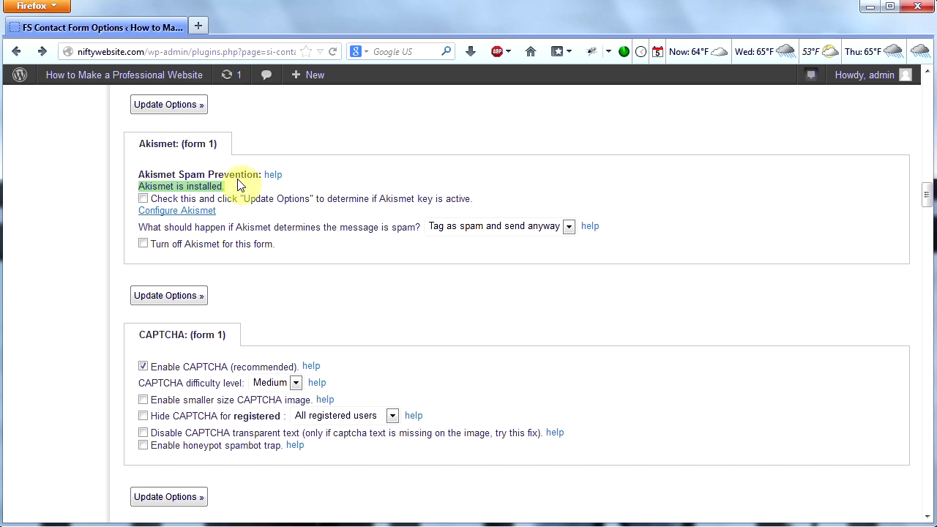
{"action": "left_click", "coordinate": [143, 200]}
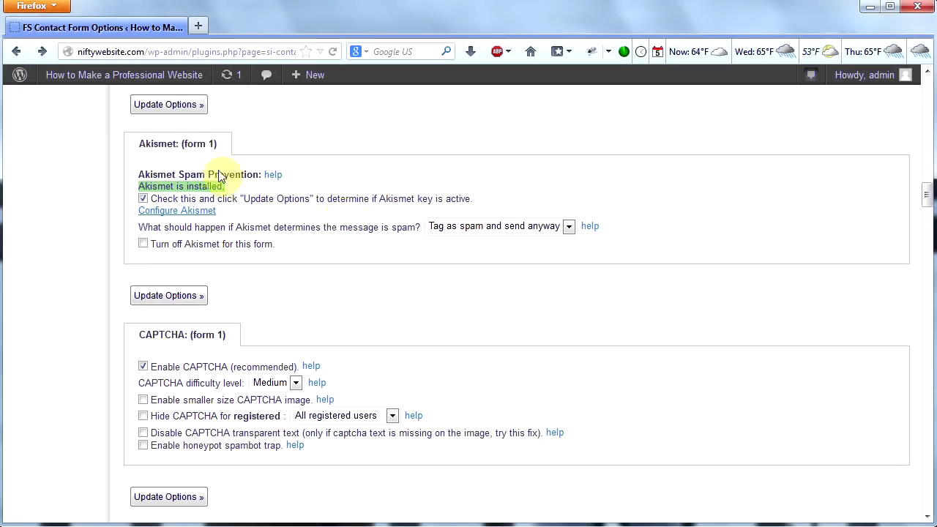
Step: Save form 1's options to run the Akismet key check, and look over the CAPTCHA settings
{"action": "left_click", "coordinate": [174, 109]}
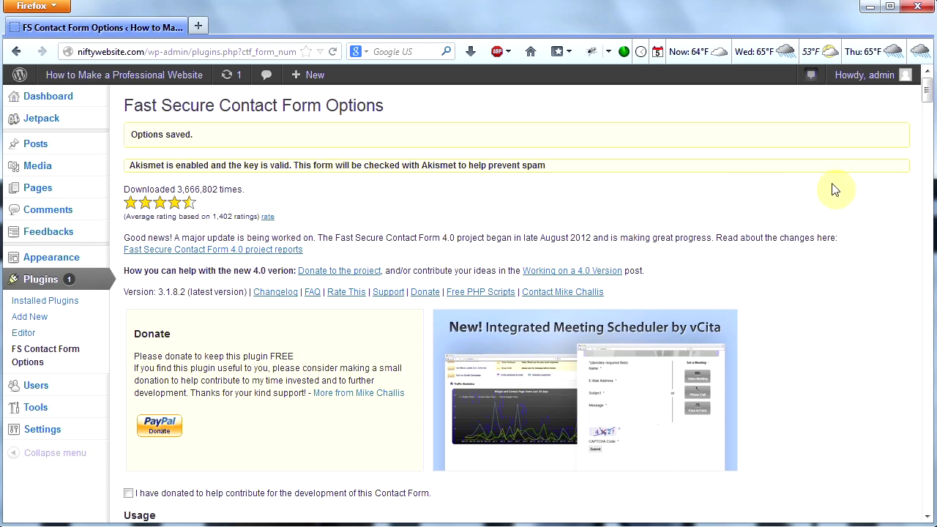
{"action": "left_click_drag", "start_coordinate": [925, 91], "coordinate": [927, 221]}
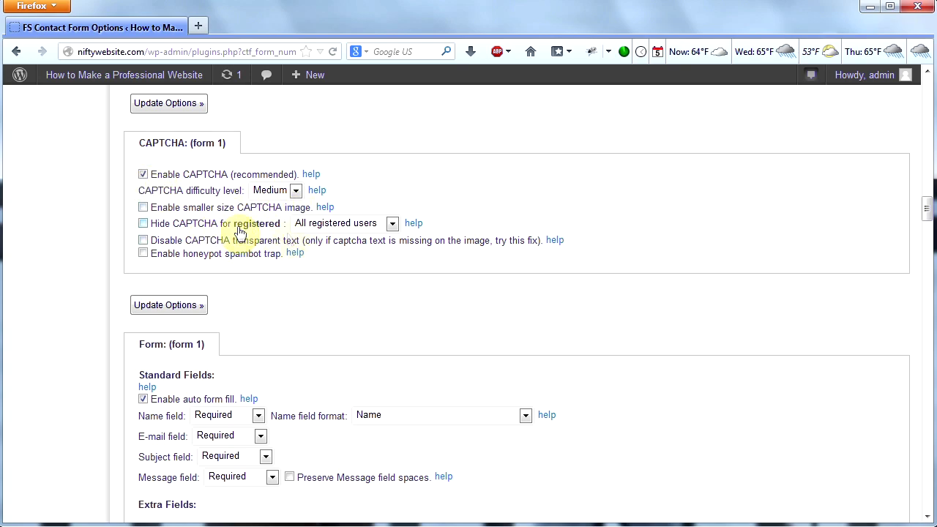
Step: Examine the requirement choices for form 1's e-mail field and read the help for enabling a redirect after the message sends
{"action": "left_click_drag", "start_coordinate": [923, 209], "coordinate": [927, 224]}
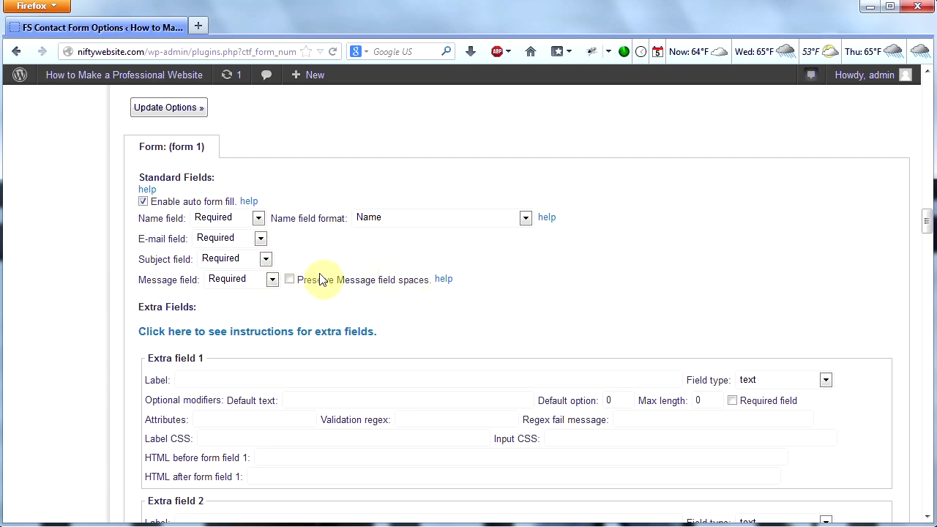
{"action": "left_click", "coordinate": [260, 238]}
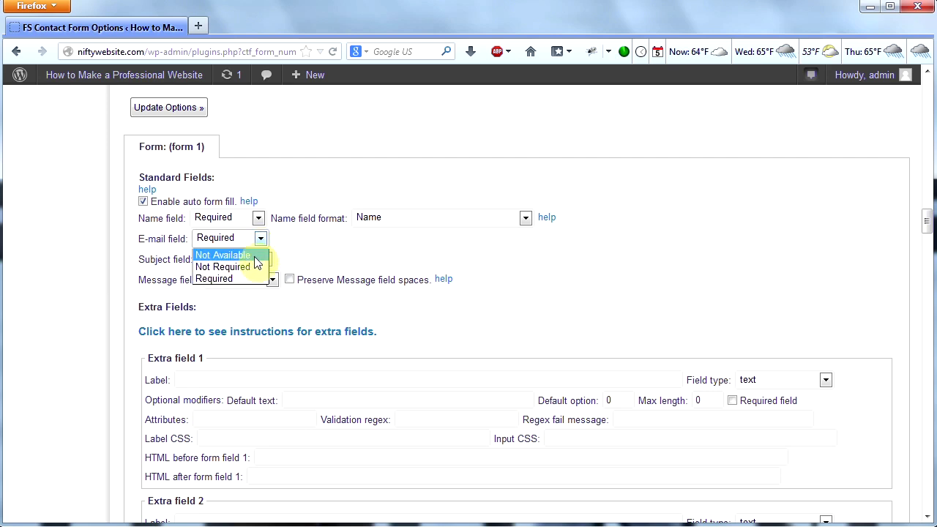
{"action": "left_click", "coordinate": [220, 238]}
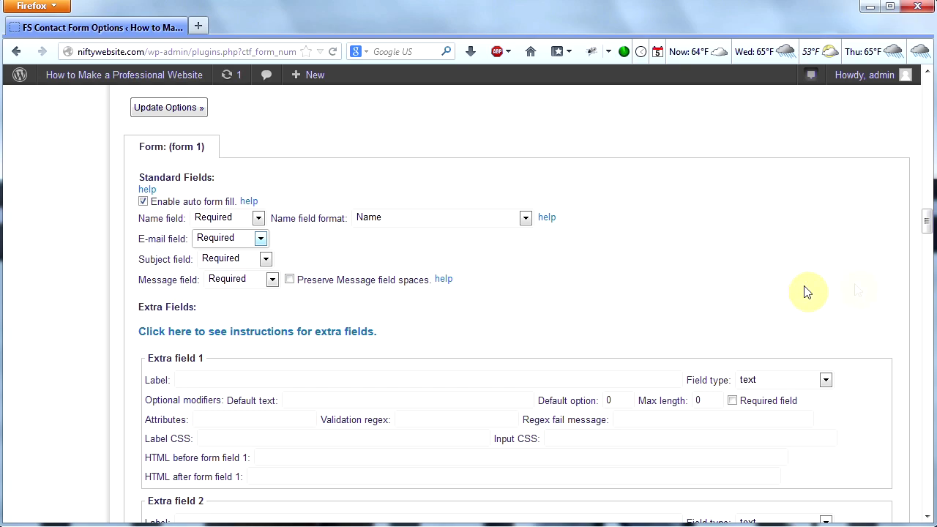
{"action": "scroll", "coordinate": [878, 253], "scroll_direction": "down", "scroll_amount": 1}
{"action": "left_click_drag", "start_coordinate": [926, 224], "coordinate": [929, 237]}
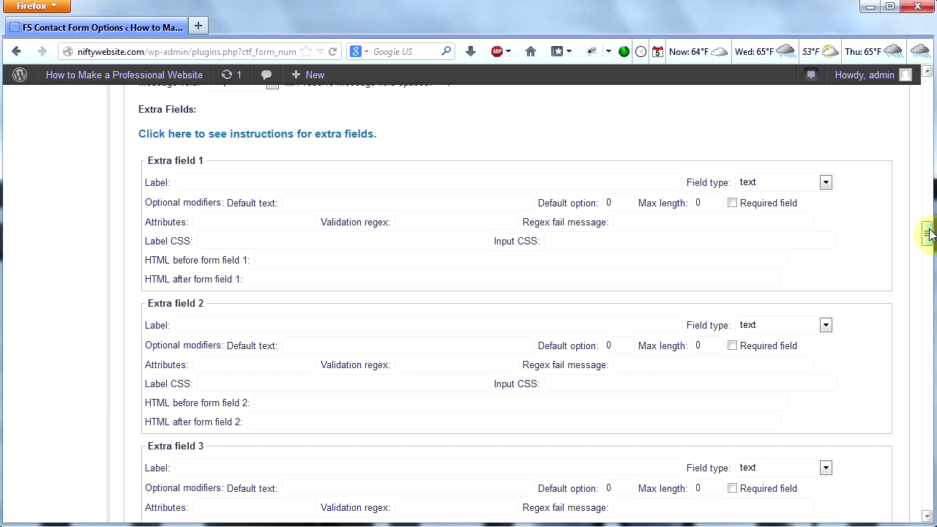
{"action": "left_click_drag", "start_coordinate": [928, 233], "coordinate": [928, 296]}
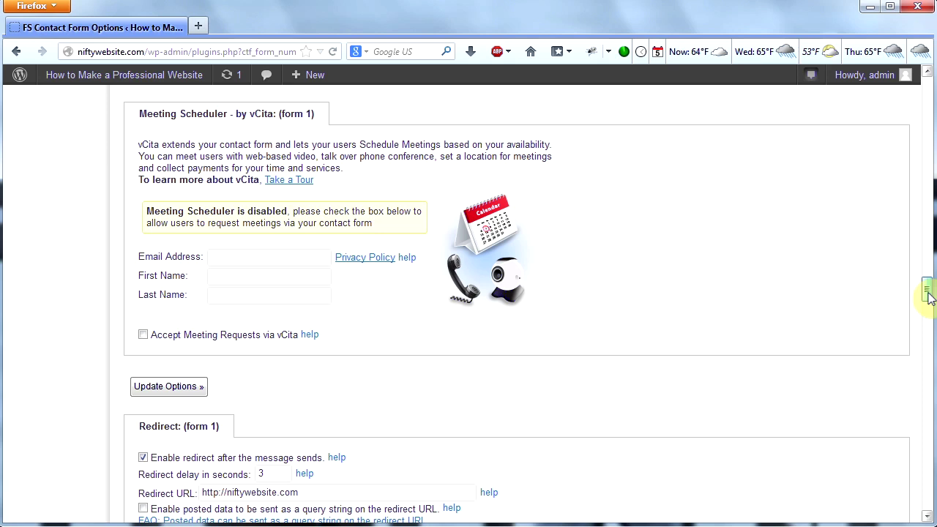
{"action": "left_click_drag", "start_coordinate": [928, 296], "coordinate": [927, 315]}
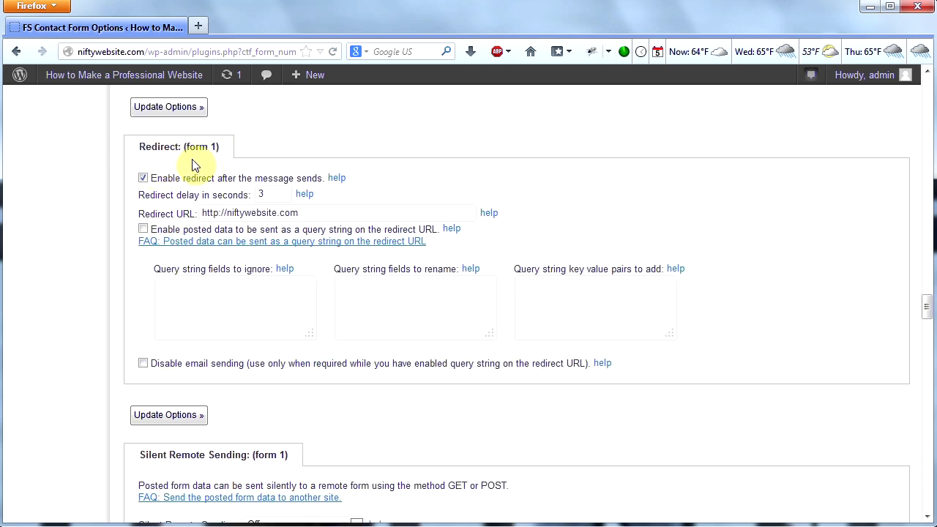
{"action": "left_click", "coordinate": [336, 179]}
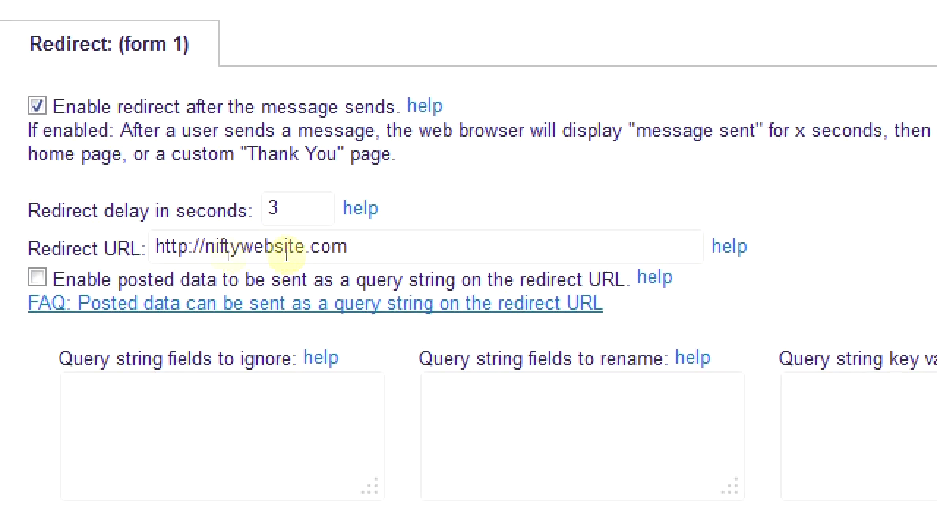
Step: Set form 1's input textarea columns to 70 in the style settings and save the options
{"action": "scroll", "coordinate": [927, 307], "scroll_direction": "down", "scroll_amount": 7}
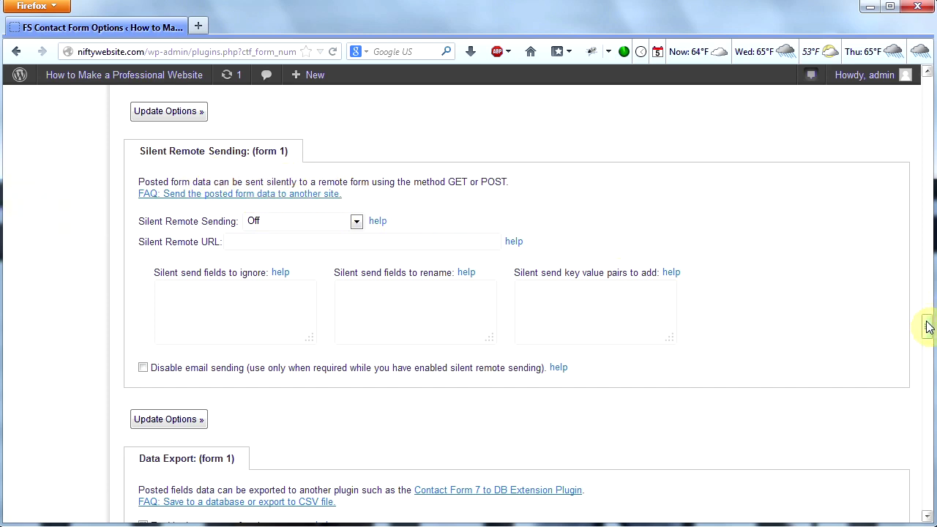
{"action": "left_click_drag", "start_coordinate": [927, 326], "coordinate": [926, 348]}
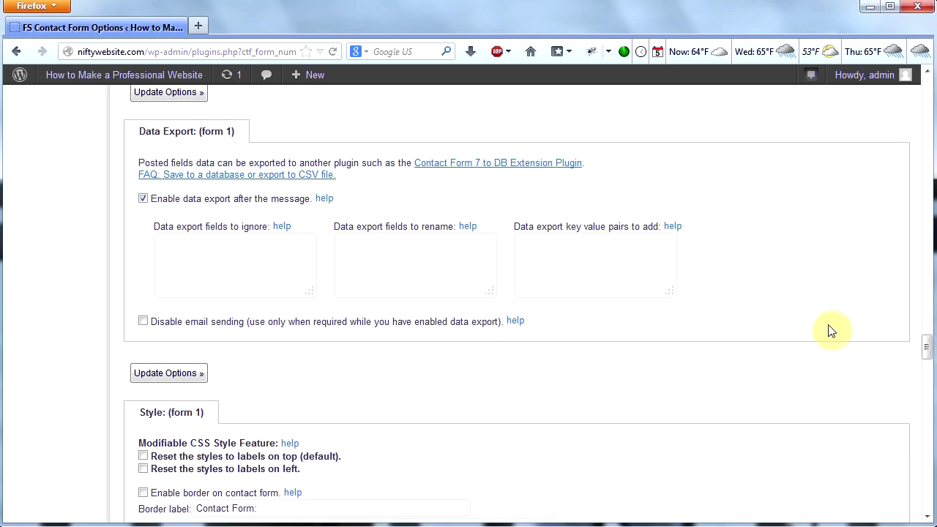
{"action": "left_click_drag", "start_coordinate": [920, 349], "coordinate": [924, 367]}
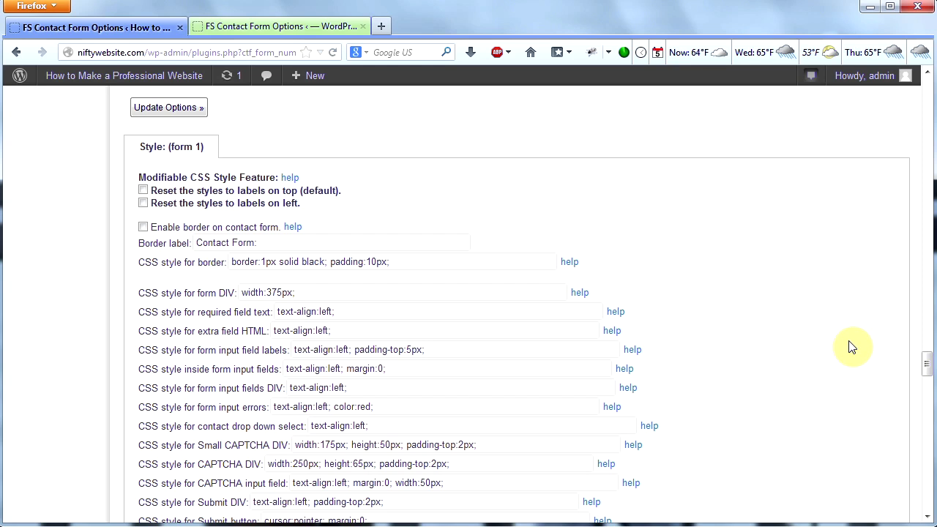
{"action": "left_click_drag", "start_coordinate": [925, 364], "coordinate": [929, 385]}
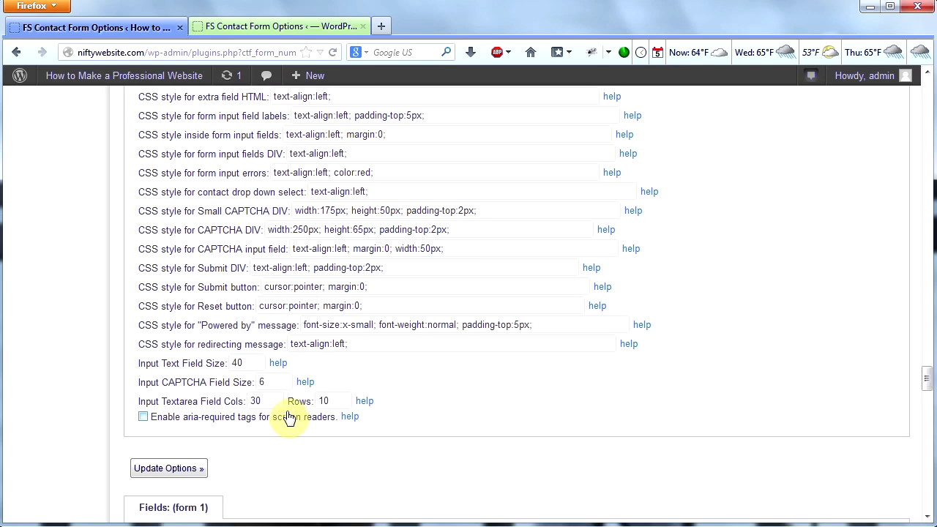
{"action": "left_click_drag", "start_coordinate": [277, 401], "coordinate": [248, 403]}
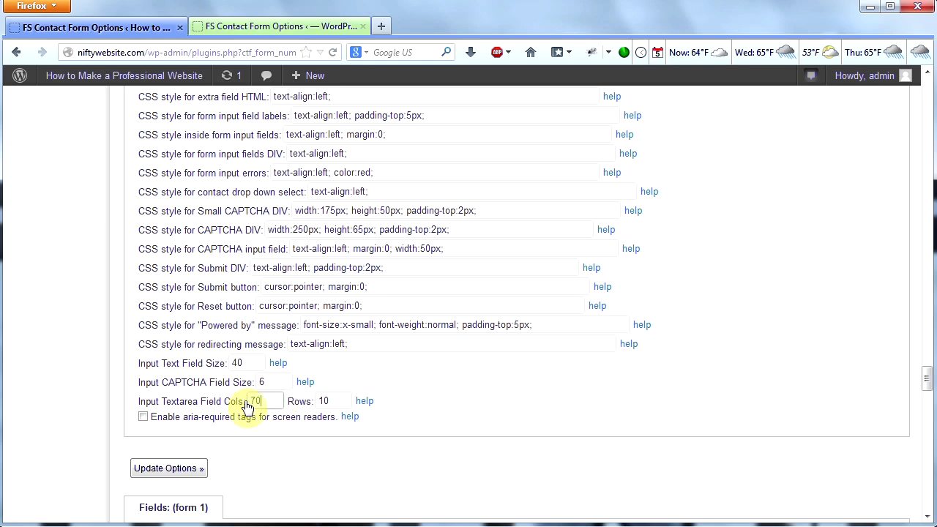
{"action": "left_click", "coordinate": [183, 468]}
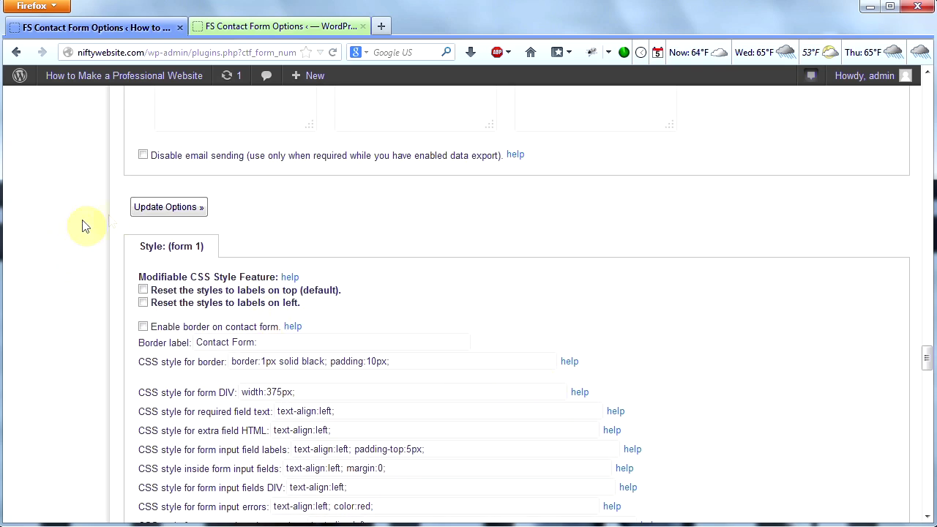
{"action": "left_click", "coordinate": [163, 208]}
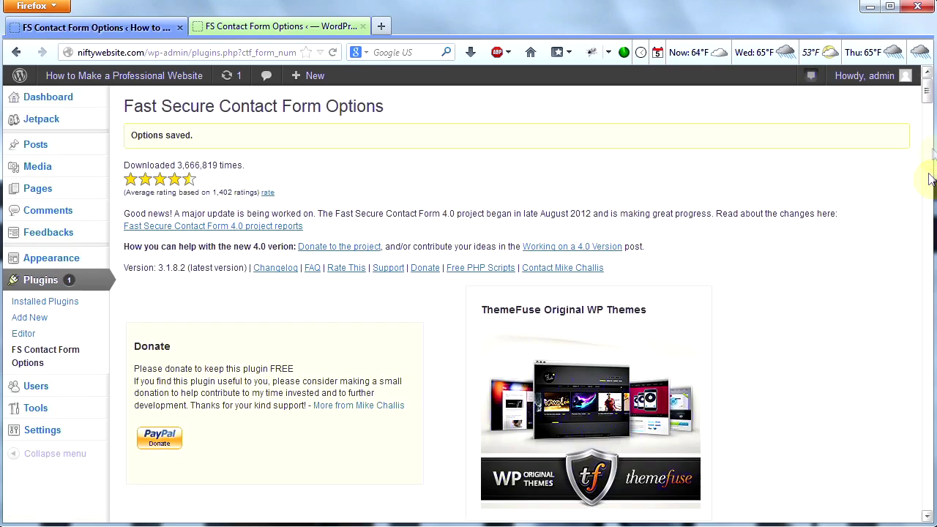
Step: Preview form 1 with the saved options, and open the preview of form 2
{"action": "left_click_drag", "start_coordinate": [927, 99], "coordinate": [926, 113]}
{"action": "left_click", "coordinate": [199, 367]}
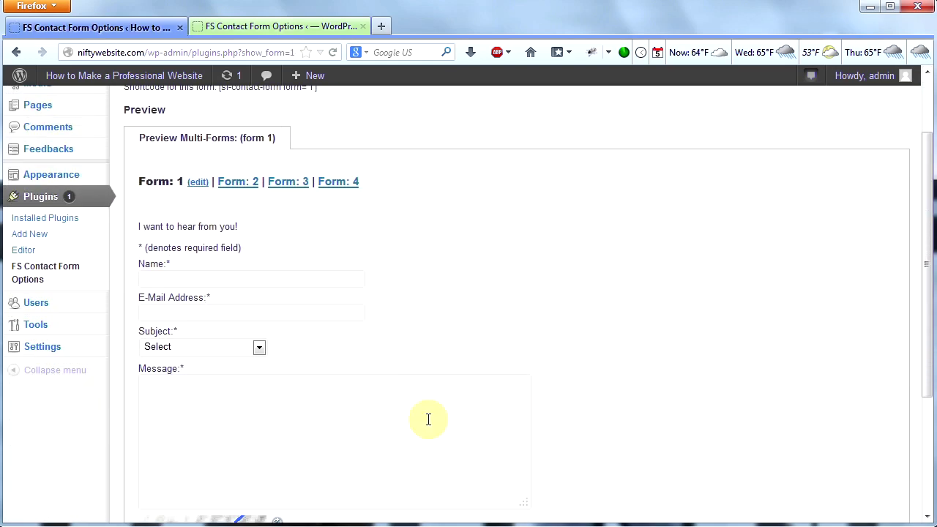
{"action": "left_click", "coordinate": [239, 185]}
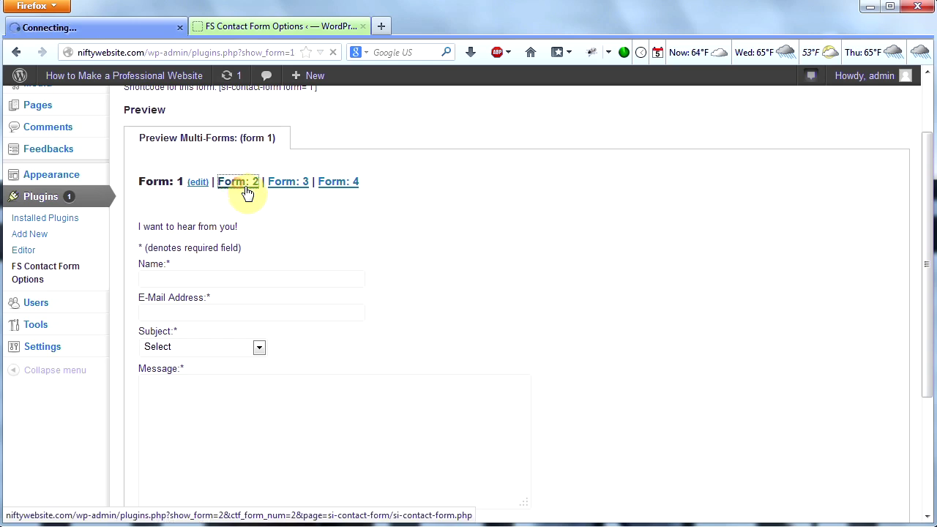
{"action": "scroll", "coordinate": [186, 417], "scroll_direction": "down", "scroll_amount": 2}
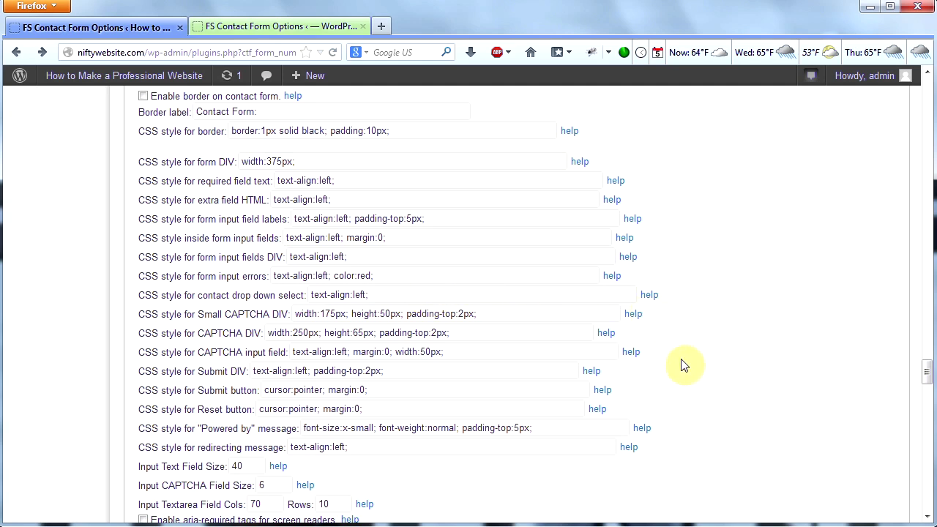
Step: Read the help for changing form 1's field labels and for changing its error labels
{"action": "left_click_drag", "start_coordinate": [927, 375], "coordinate": [931, 418]}
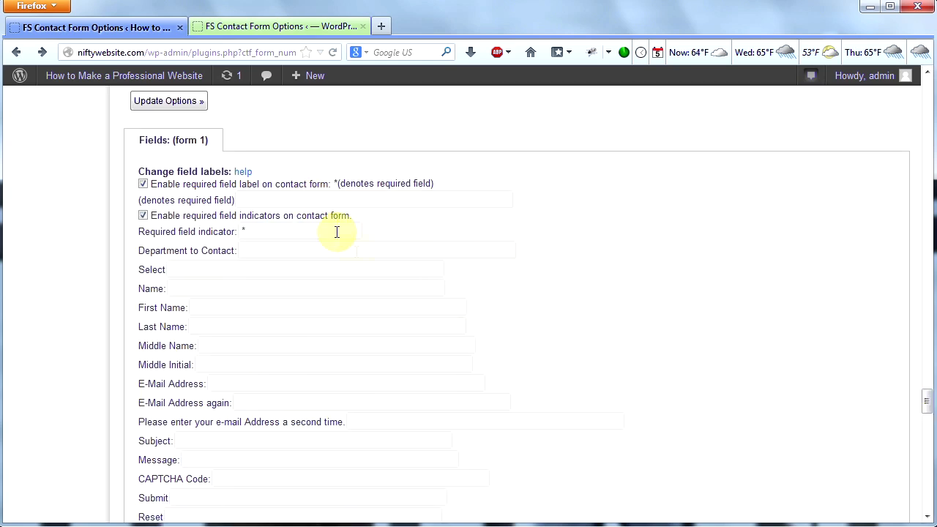
{"action": "left_click", "coordinate": [243, 173]}
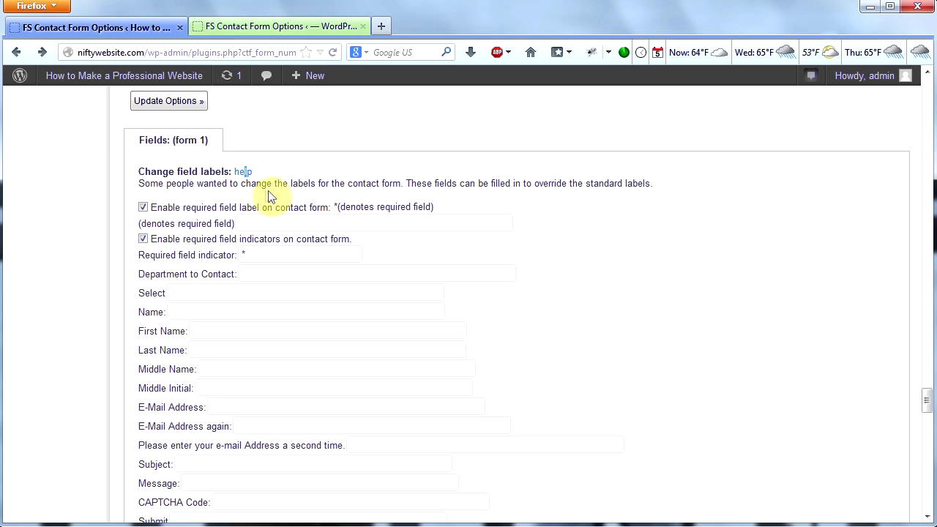
{"action": "left_click", "coordinate": [243, 173]}
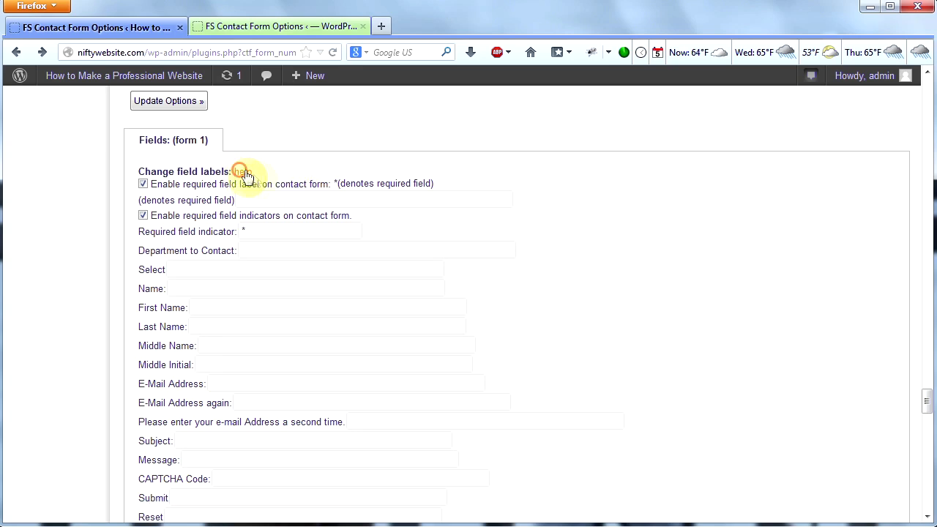
{"action": "scroll", "coordinate": [721, 326], "scroll_direction": "down", "scroll_amount": 1}
{"action": "scroll", "coordinate": [721, 326], "scroll_direction": "down", "scroll_amount": 8}
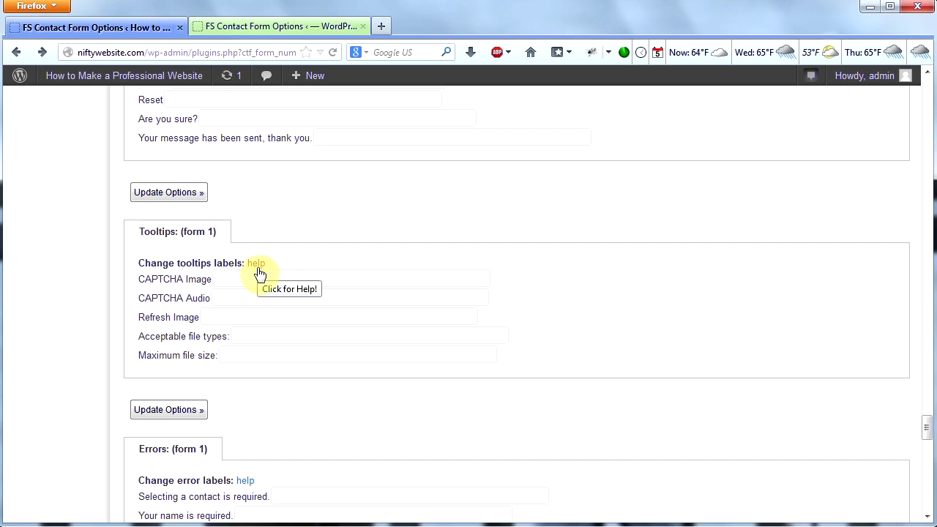
{"action": "left_click_drag", "start_coordinate": [928, 427], "coordinate": [931, 448]}
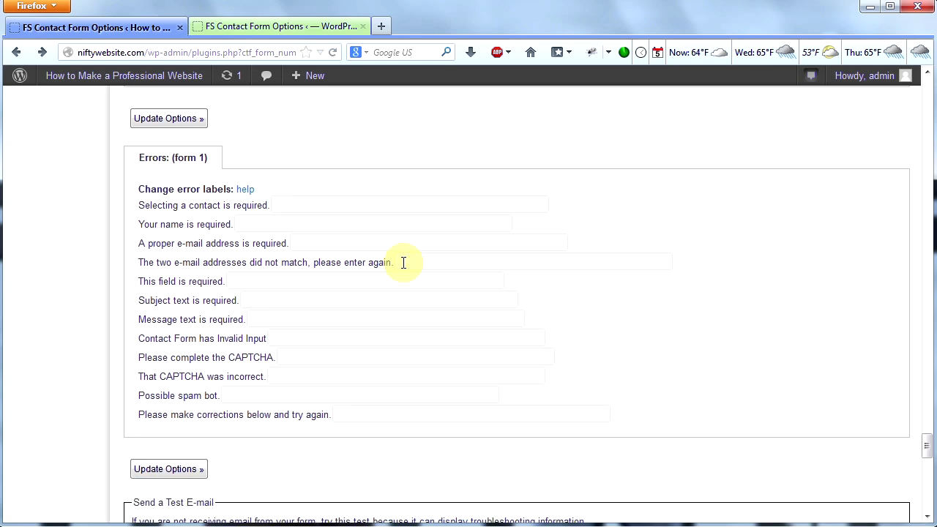
{"action": "left_click", "coordinate": [245, 189]}
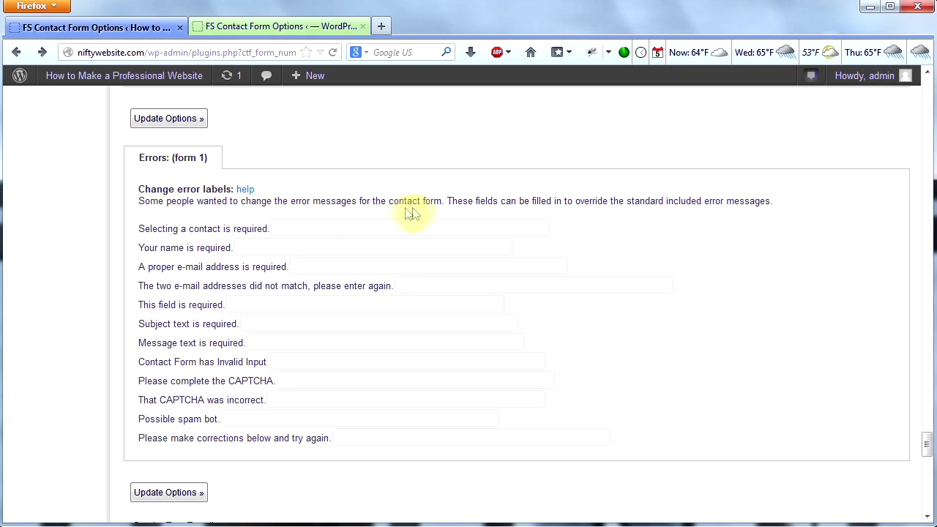
Step: Look over the tools for sending a test e-mail and for copying, backing up and restoring form settings
{"action": "scroll", "coordinate": [687, 228], "scroll_direction": "down", "scroll_amount": 5}
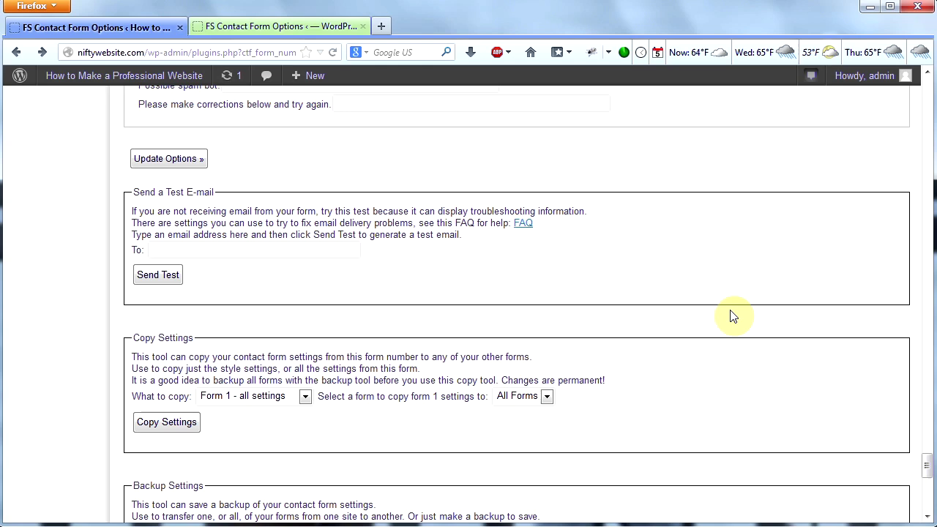
{"action": "scroll", "coordinate": [733, 323], "scroll_direction": "down", "scroll_amount": 4}
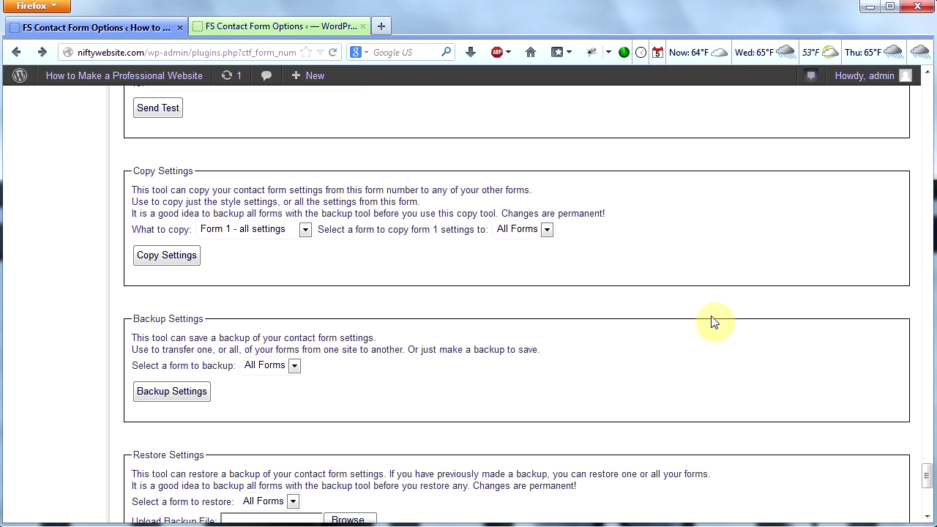
{"action": "scroll", "coordinate": [699, 323], "scroll_direction": "down", "scroll_amount": 4}
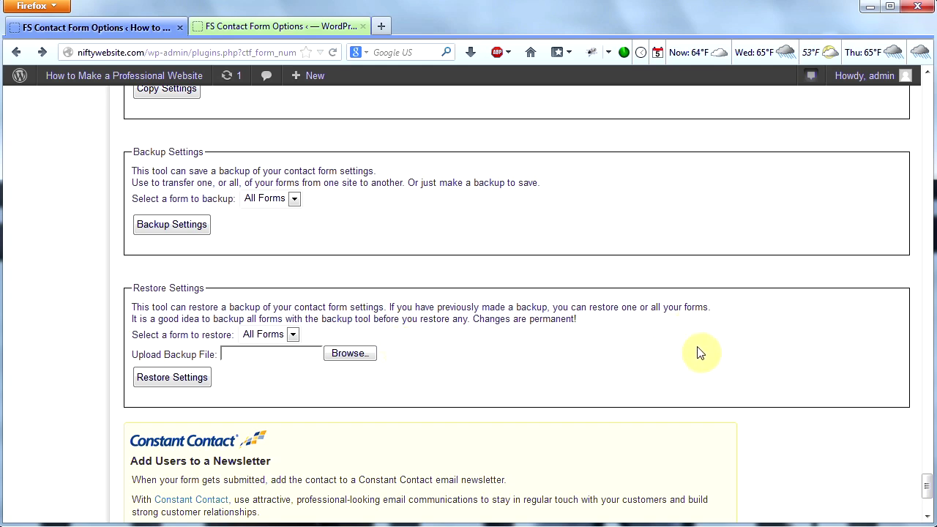
{"action": "scroll", "coordinate": [699, 355], "scroll_direction": "down", "scroll_amount": 3}
Step: Visit the live site and start a new page from there with the title "Contact Me"
{"action": "scroll", "coordinate": [696, 356], "scroll_direction": "up", "scroll_amount": 10}
{"action": "scroll", "coordinate": [695, 358], "scroll_direction": "up", "scroll_amount": 20}
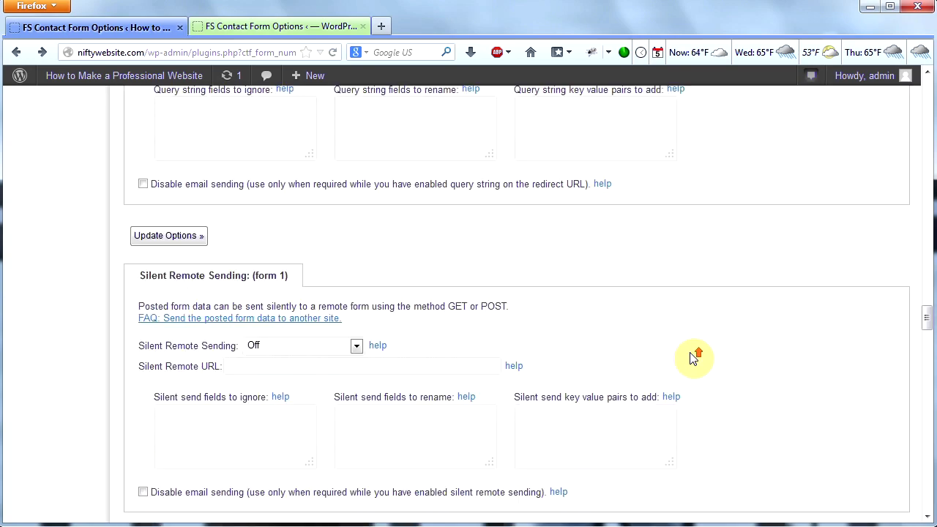
{"action": "scroll", "coordinate": [691, 352], "scroll_direction": "up", "scroll_amount": 5}
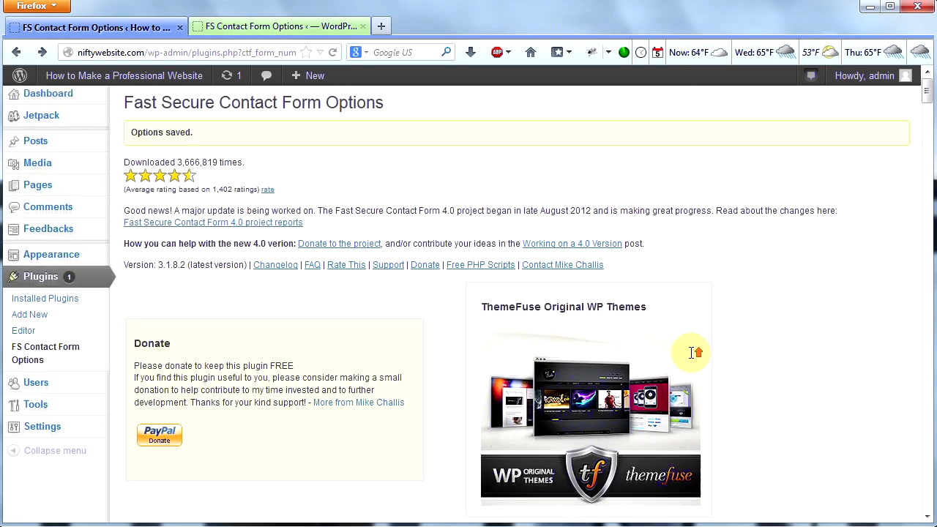
{"action": "left_click", "coordinate": [88, 99]}
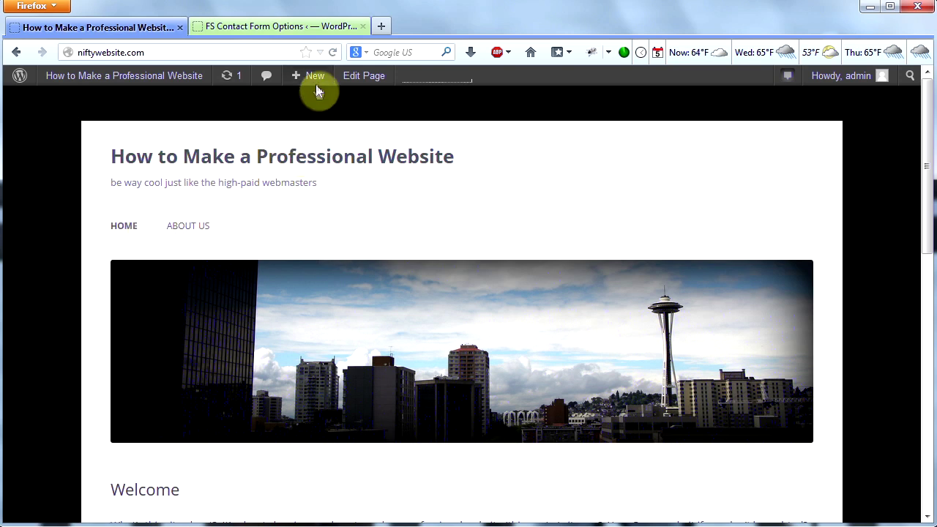
{"action": "mouse_move", "coordinate": [317, 84]}
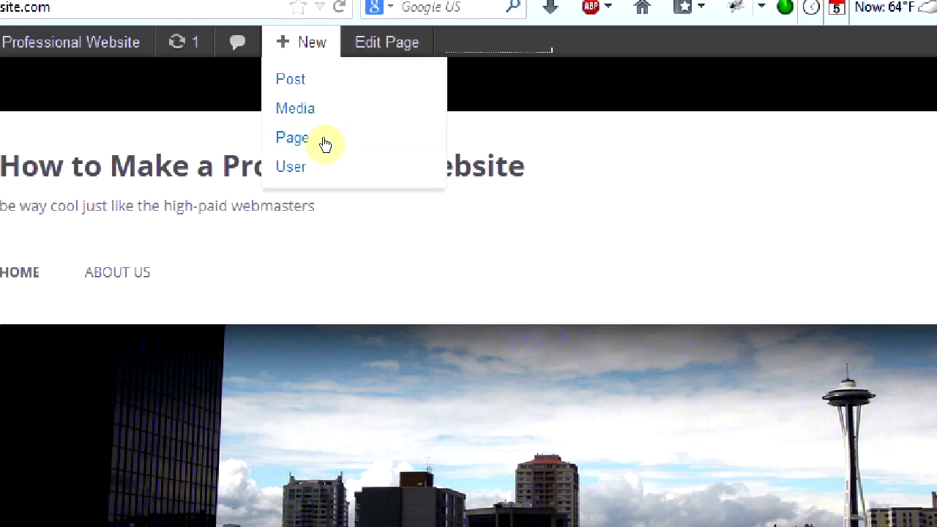
{"action": "left_click", "coordinate": [324, 143]}
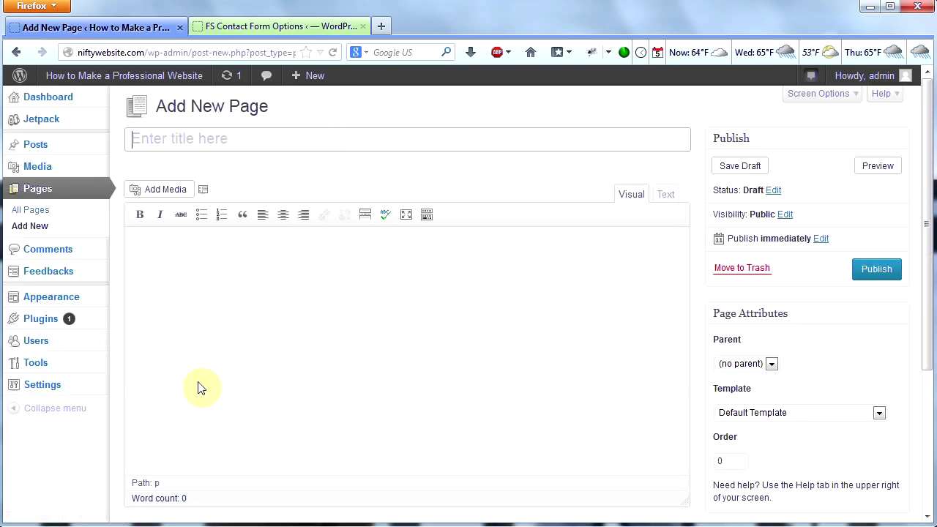
{"action": "type", "text": "Contact Me"}
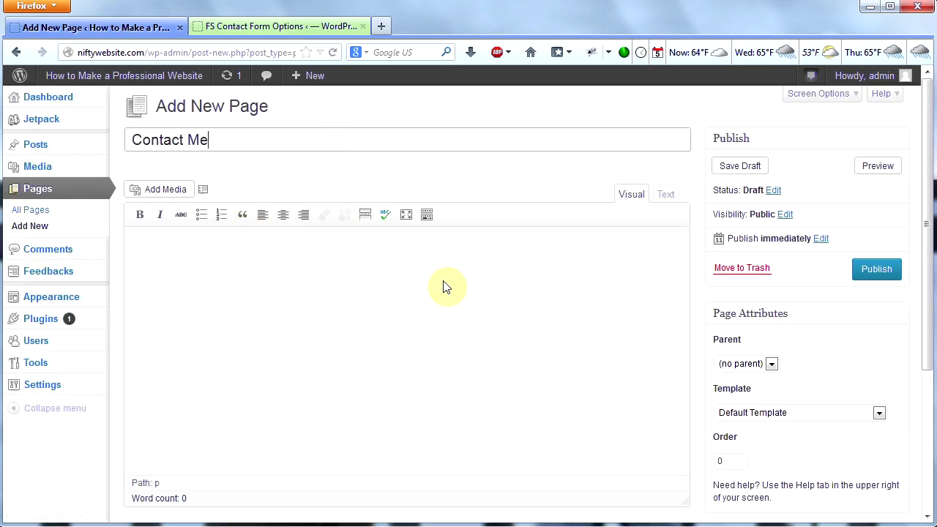
Step: Write "I really want to hear from you. Please send me a nice email. I am so very lonely right now." as the page's opening text
{"action": "left_click", "coordinate": [443, 286]}
{"action": "type", "text": "I really want to hear from you.  Please send me a nice email.  I"}
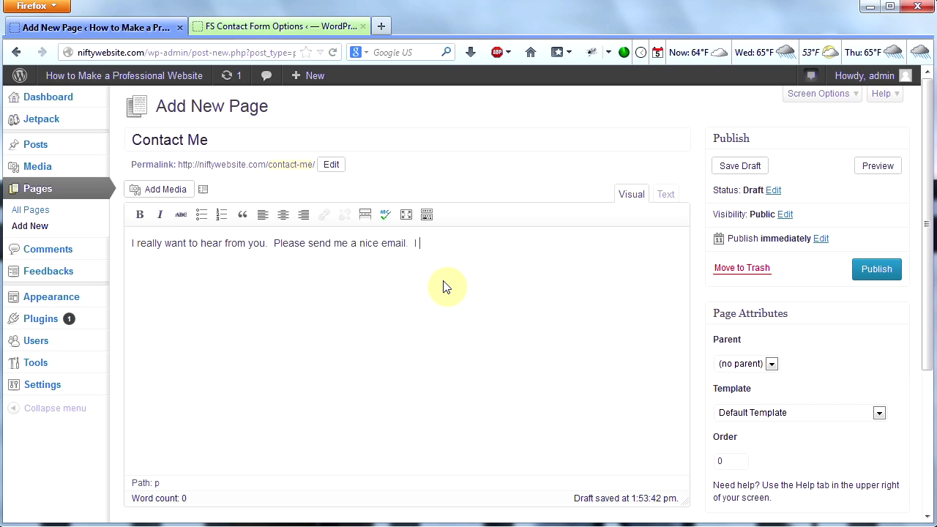
{"action": "type", "text": "ely right now."}
{"action": "key", "text": "Return"}
{"action": "key", "text": "Return"}
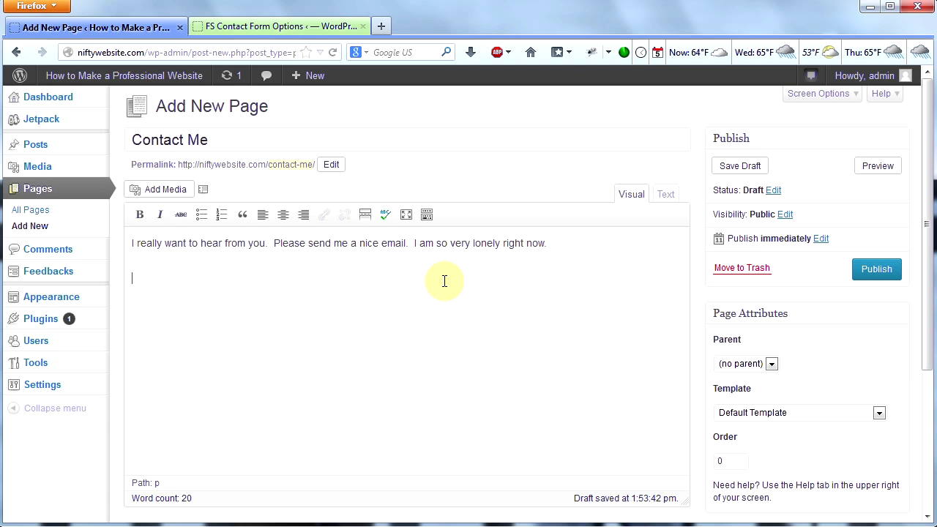
Step: Copy form 1's shortcode, [si-contact-form form='1'], from the usage section of the FS Contact Form options
{"action": "key", "text": "ctrl+Tab"}
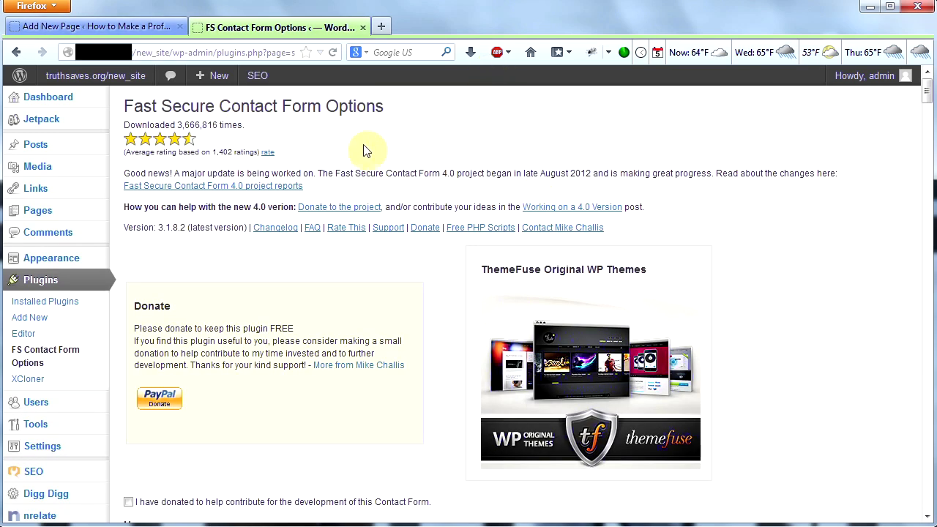
{"action": "middle_click", "coordinate": [844, 282]}
{"action": "middle_click", "coordinate": [844, 307]}
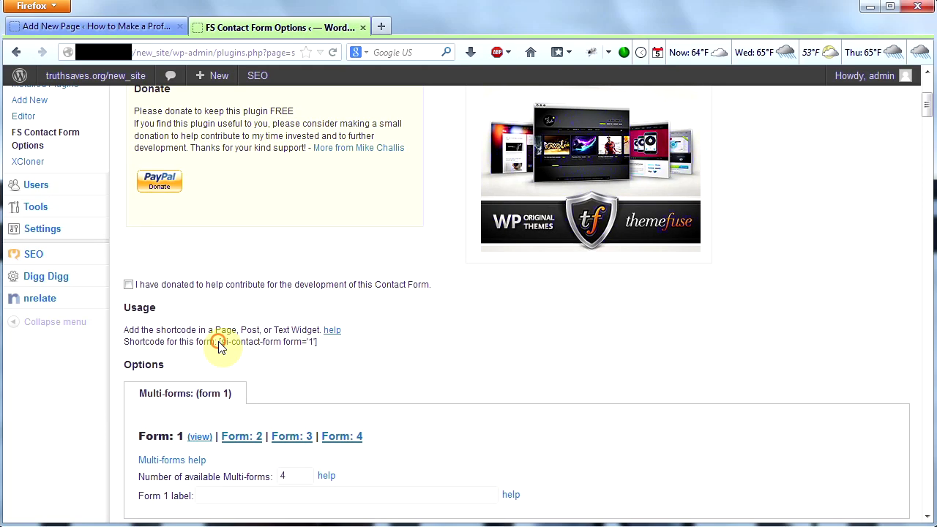
{"action": "left_click_drag", "start_coordinate": [253, 310], "coordinate": [441, 329]}
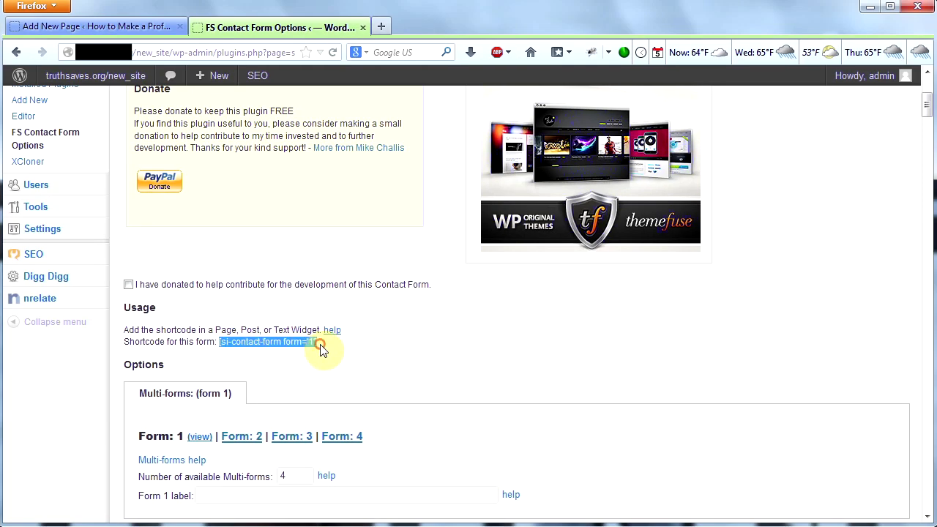
{"action": "right_click", "coordinate": [300, 346]}
{"action": "left_click", "coordinate": [326, 354]}
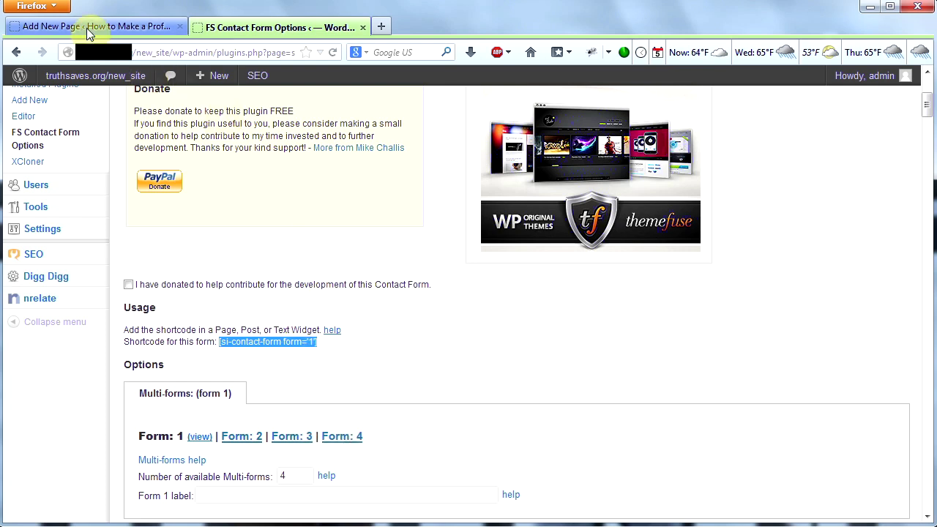
Step: Paste the form 1 shortcode below the opening text of the Contact Me page and publish the page
{"action": "left_click", "coordinate": [88, 27]}
{"action": "key", "text": "ctrl+v"}
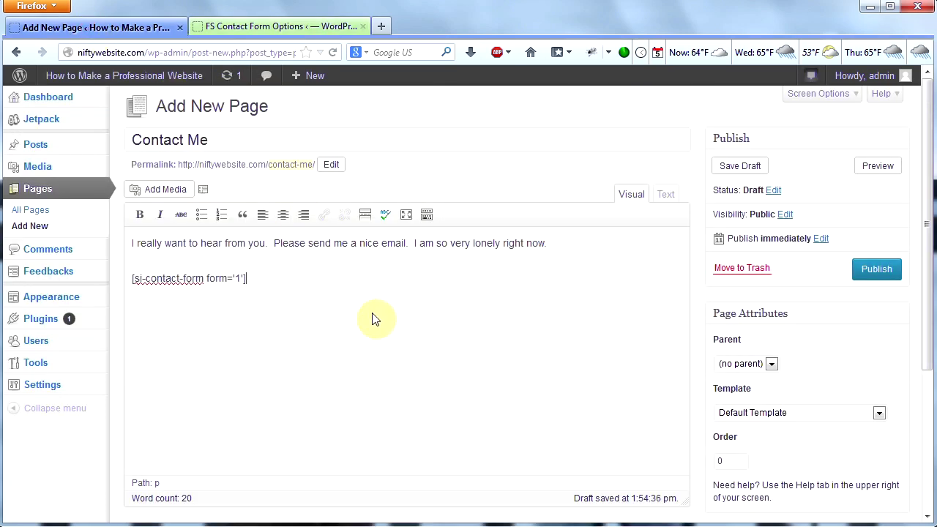
{"action": "left_click", "coordinate": [872, 271]}
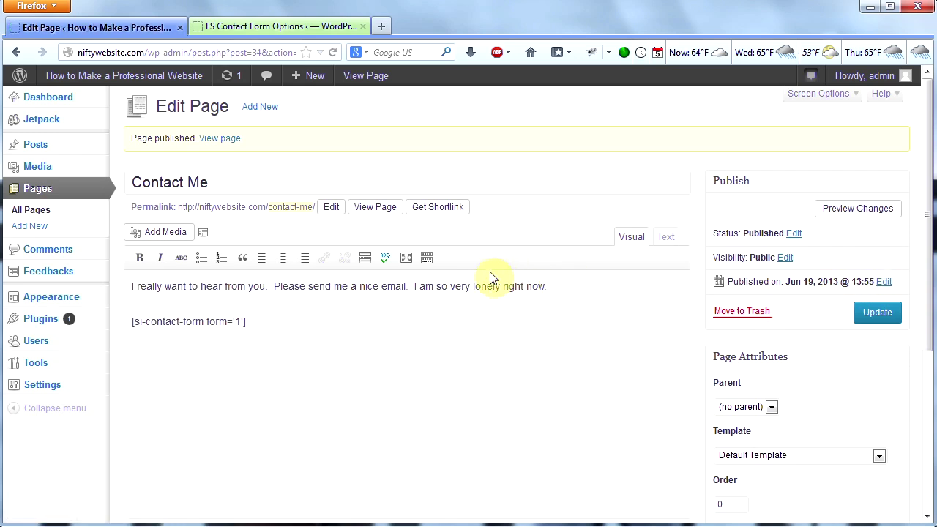
Step: Visit the live site and examine the text and form fields of the published Contact Me page
{"action": "left_click", "coordinate": [111, 101]}
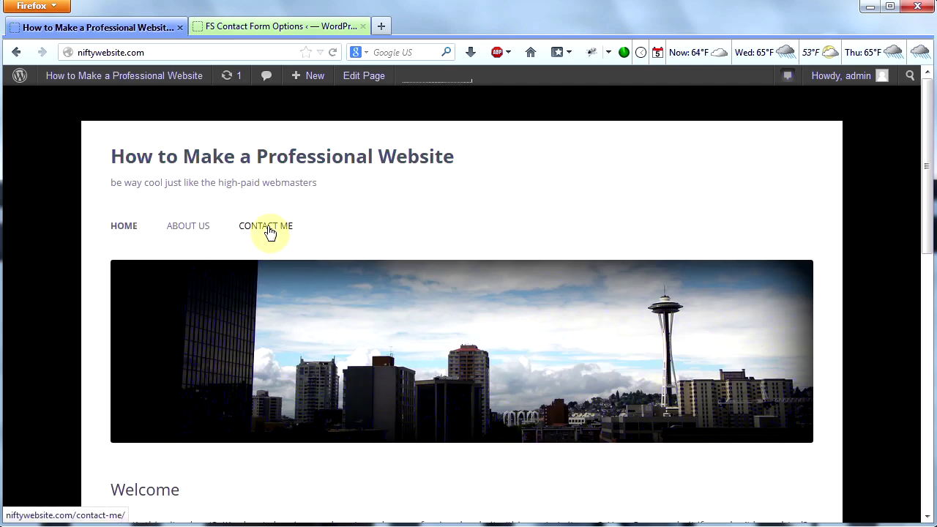
{"action": "left_click", "coordinate": [269, 231]}
{"action": "scroll", "coordinate": [619, 320], "scroll_direction": "down", "scroll_amount": 5}
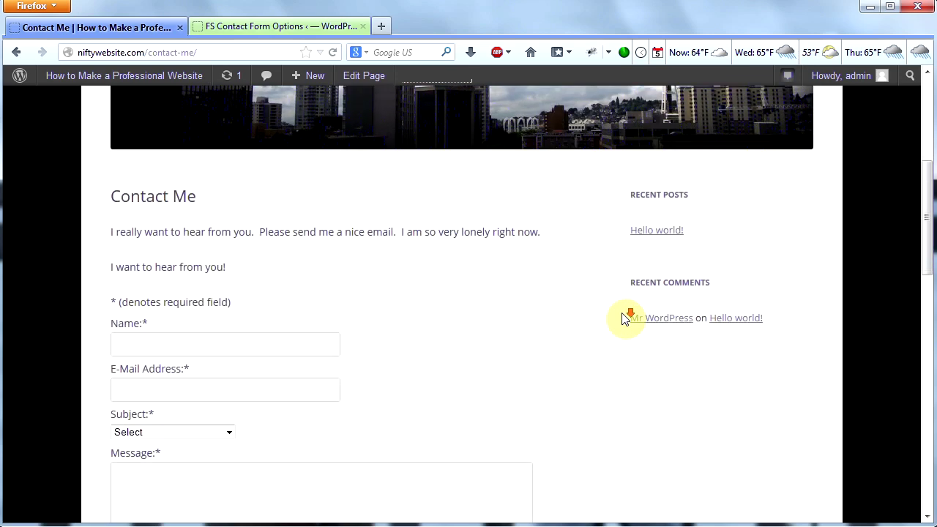
{"action": "scroll", "coordinate": [768, 314], "scroll_direction": "down", "scroll_amount": 1}
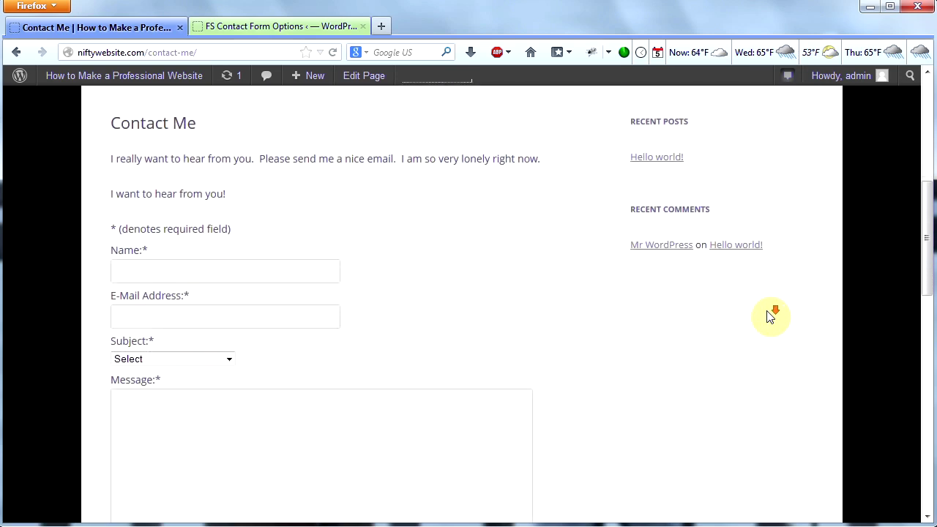
{"action": "scroll", "coordinate": [366, 264], "scroll_direction": "up", "scroll_amount": 1}
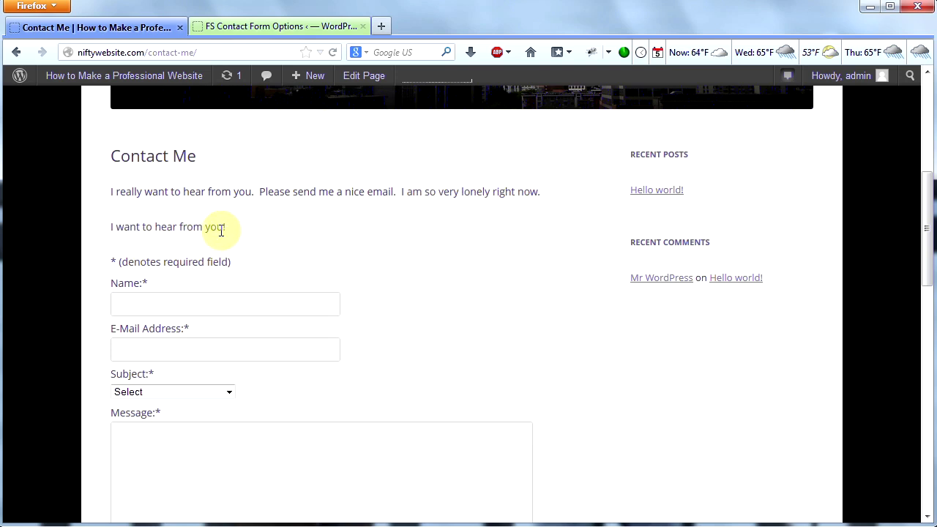
Step: Edit the Contact Me page, delete the opening text and blank line above the shortcode, and update the page
{"action": "left_click", "coordinate": [355, 78]}
{"action": "left_click_drag", "start_coordinate": [561, 251], "coordinate": [36, 242]}
{"action": "key", "text": "Delete"}
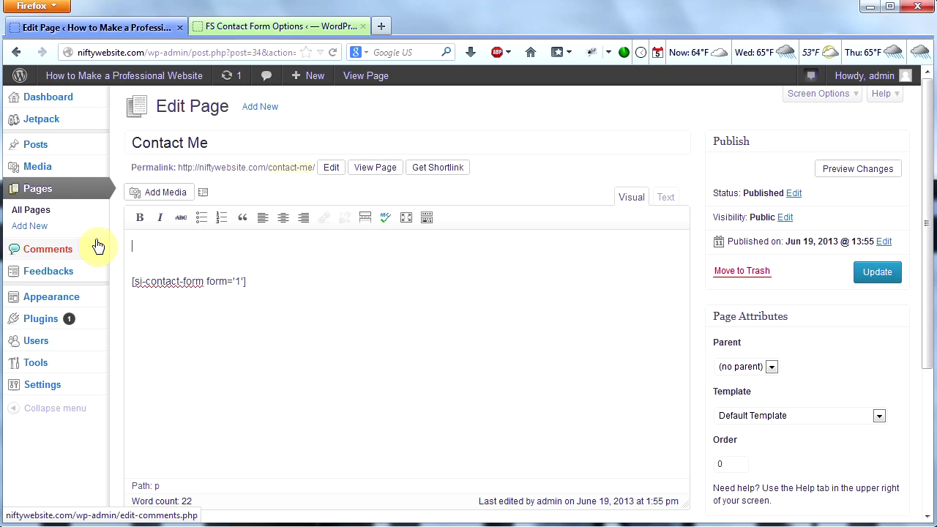
{"action": "key", "text": "Delete"}
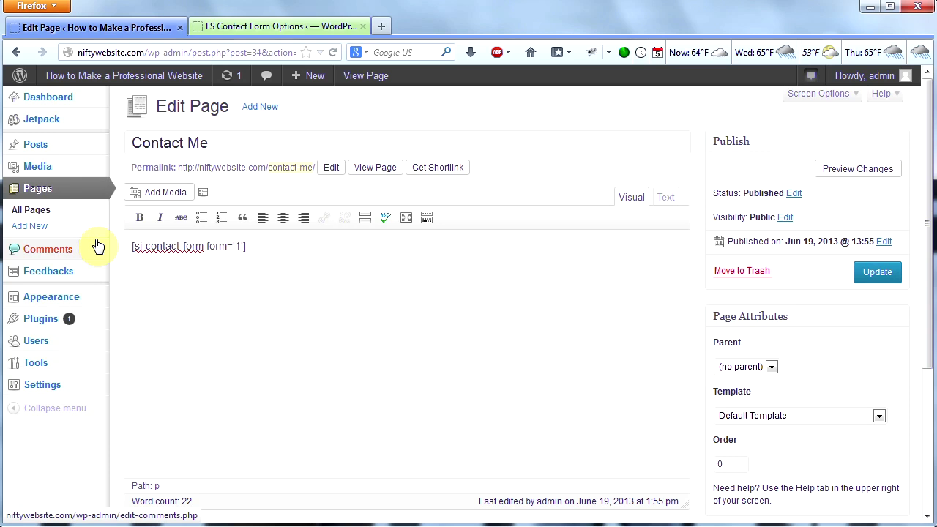
{"action": "left_click", "coordinate": [882, 275]}
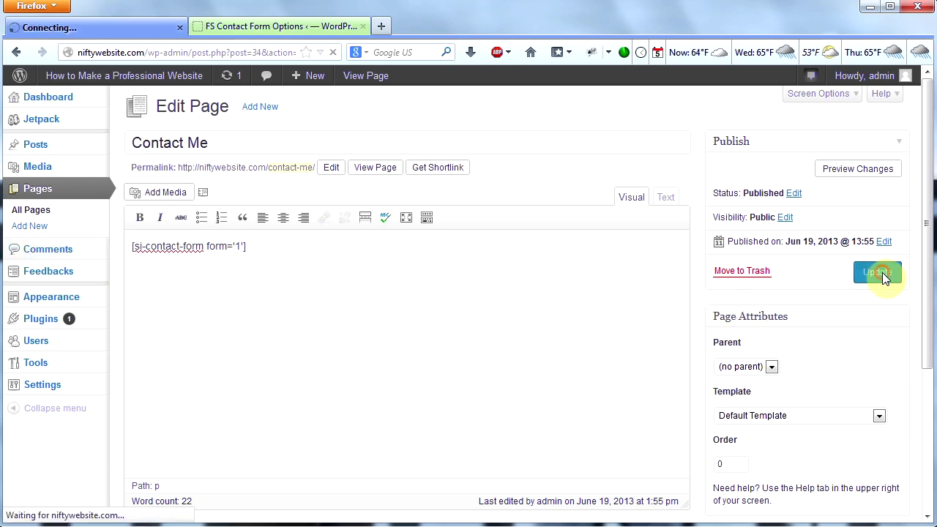
Step: Visit the live site again and view the contact form on the updated Contact Me page
{"action": "mouse_move", "coordinate": [87, 77]}
{"action": "left_click", "coordinate": [86, 101]}
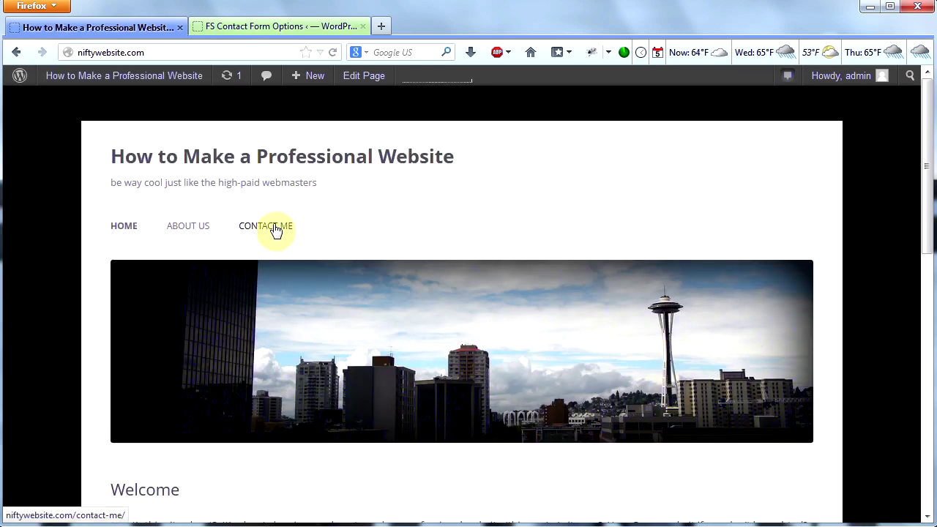
{"action": "left_click", "coordinate": [271, 227]}
{"action": "scroll", "coordinate": [929, 230], "scroll_direction": "down", "scroll_amount": 5}
{"action": "left_click_drag", "start_coordinate": [930, 238], "coordinate": [925, 314]}
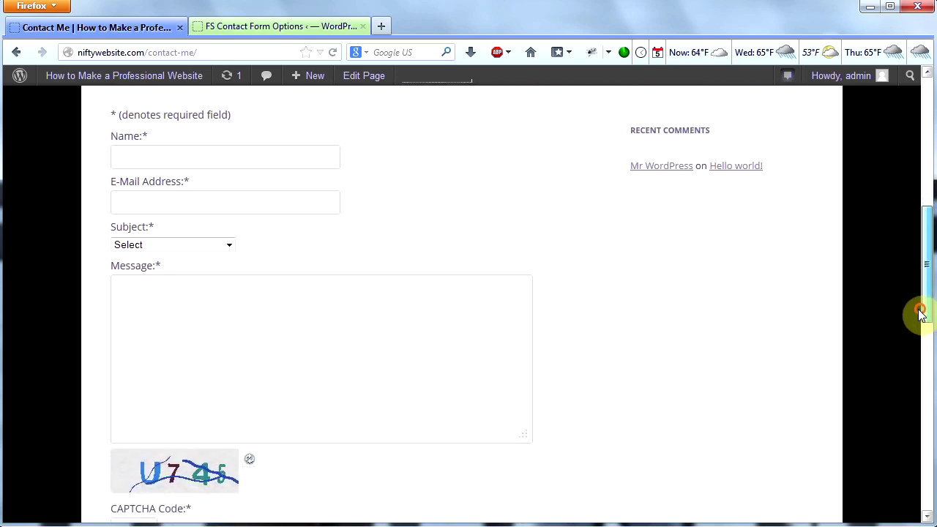
Step: Fill in the sender's name and e-mail address in the contact form and choose the subject "Send me some money!"
{"action": "left_click", "coordinate": [245, 164]}
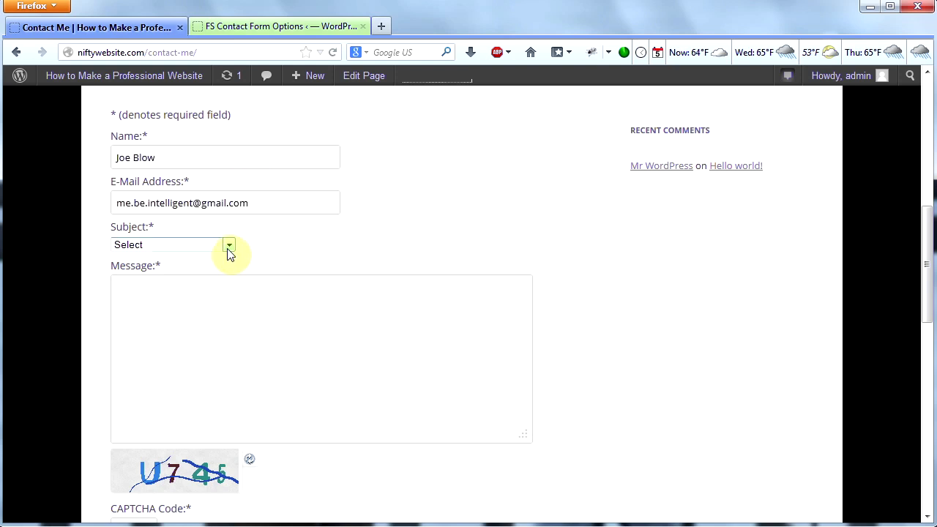
{"action": "left_click", "coordinate": [229, 246]}
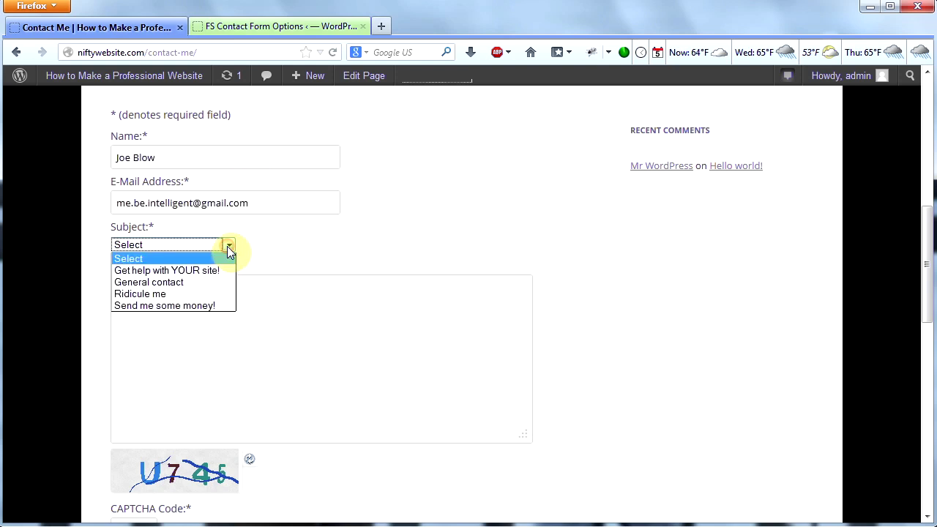
{"action": "left_click", "coordinate": [209, 305]}
Step: Enter the message "Thanks for the awesome tutorial. This is amazing!", fill in the CAPTCHA code and submit the form
{"action": "left_click", "coordinate": [207, 302]}
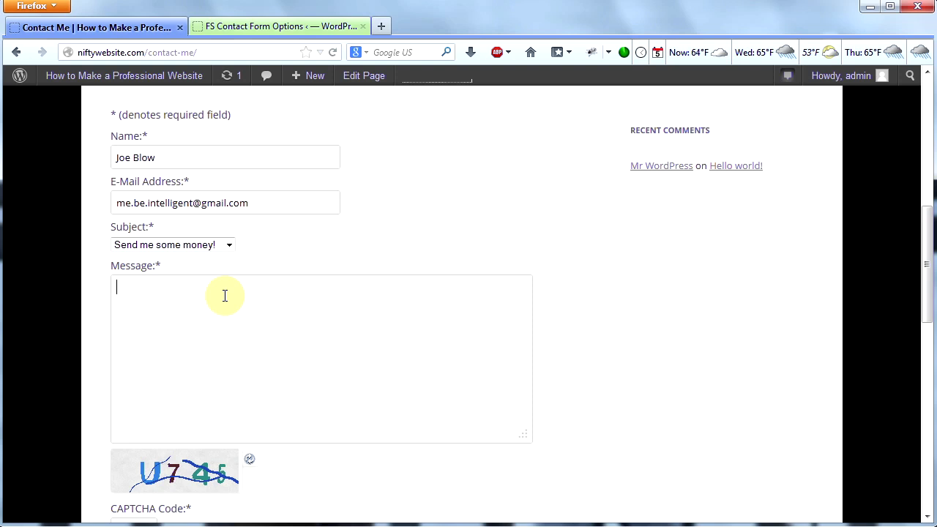
{"action": "type", "text": "T"}
{"action": "type", "text": "hanks for the awesome tutorial.  This is amazing!"}
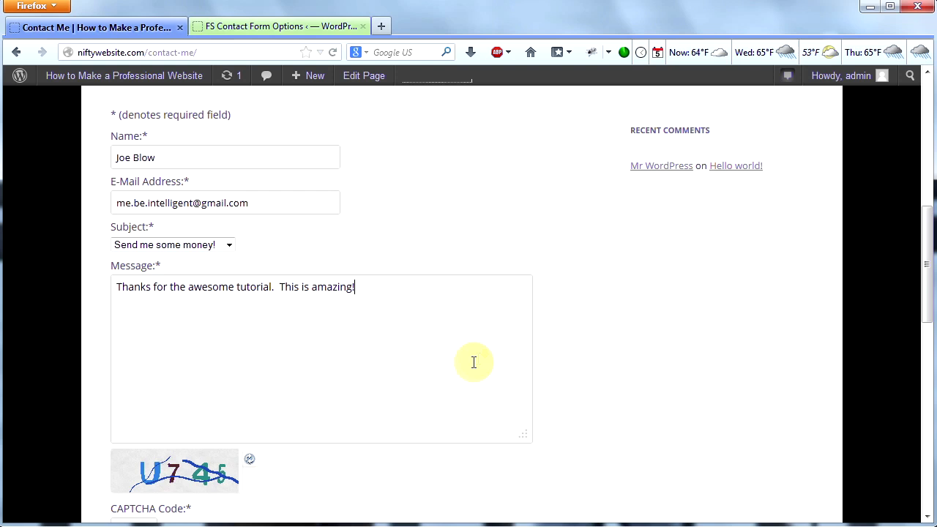
{"action": "scroll", "coordinate": [475, 359], "scroll_direction": "down", "scroll_amount": 3}
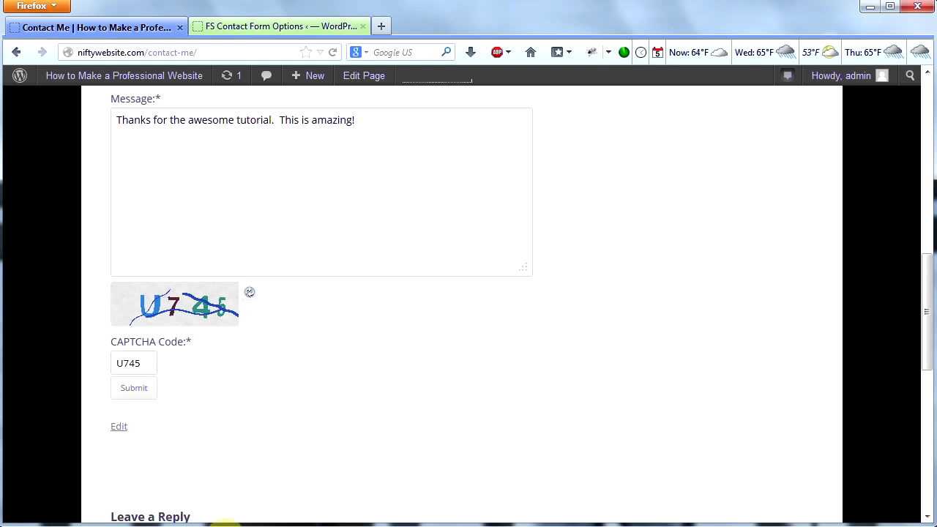
{"action": "left_click", "coordinate": [132, 389]}
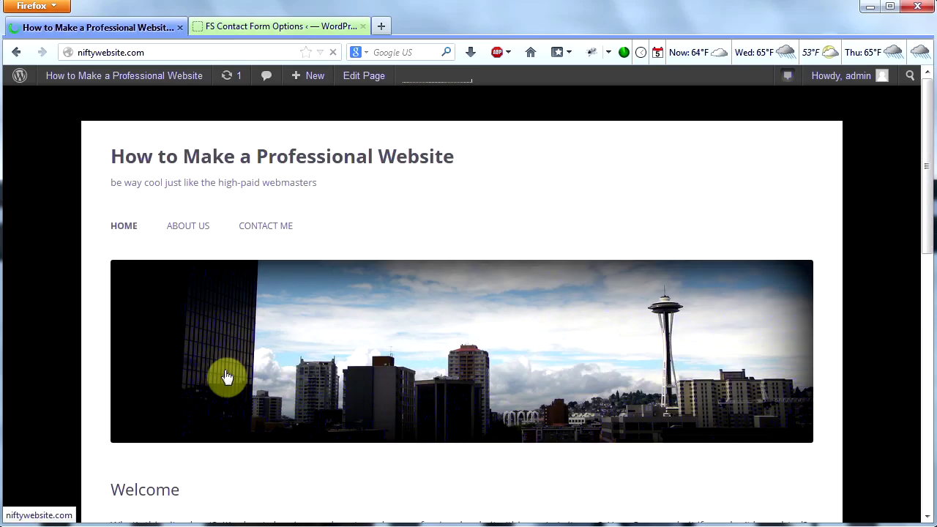
{"action": "scroll", "coordinate": [344, 335], "scroll_direction": "down", "scroll_amount": 5}
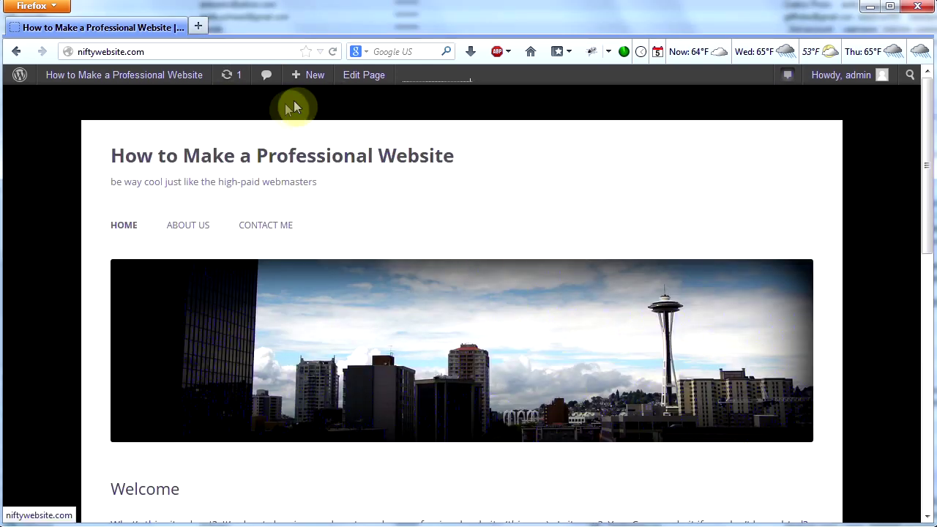
Step: Open niftywebsite.com/webmail in a new browser tab and sign in with the mail account's user name and password
{"action": "left_click", "coordinate": [198, 27]}
{"action": "type", "text": "niftywebsite.com/"}
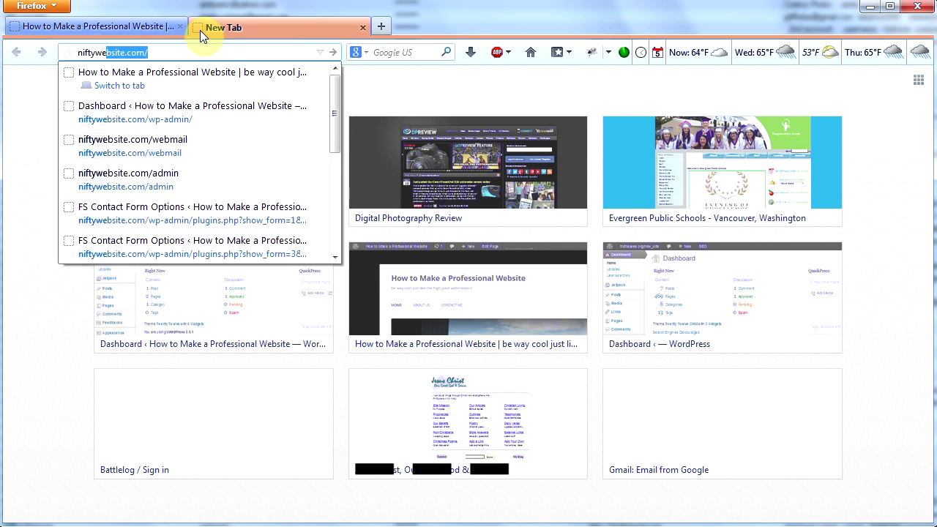
{"action": "key", "text": "Right"}
{"action": "type", "text": "web"}
{"action": "key", "text": "Return"}
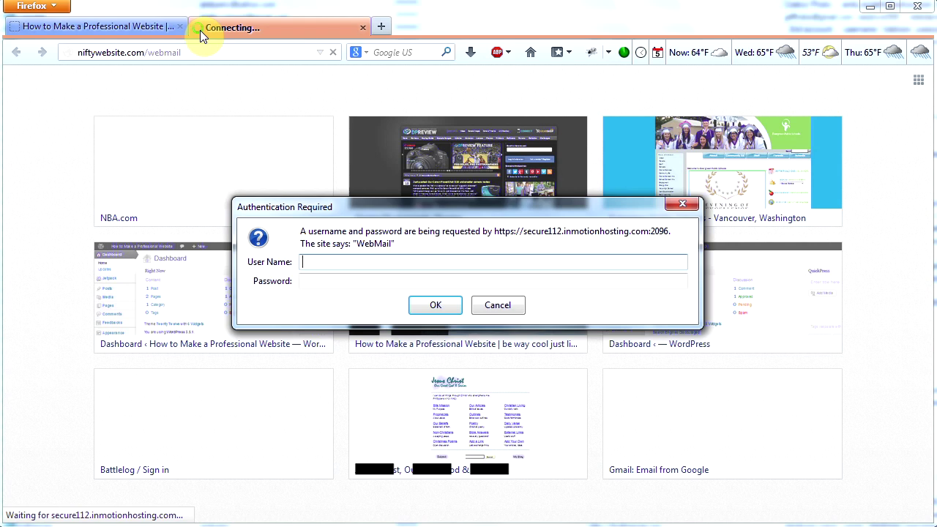
{"action": "key", "text": "ctrl+v"}
{"action": "key", "text": "Tab"}
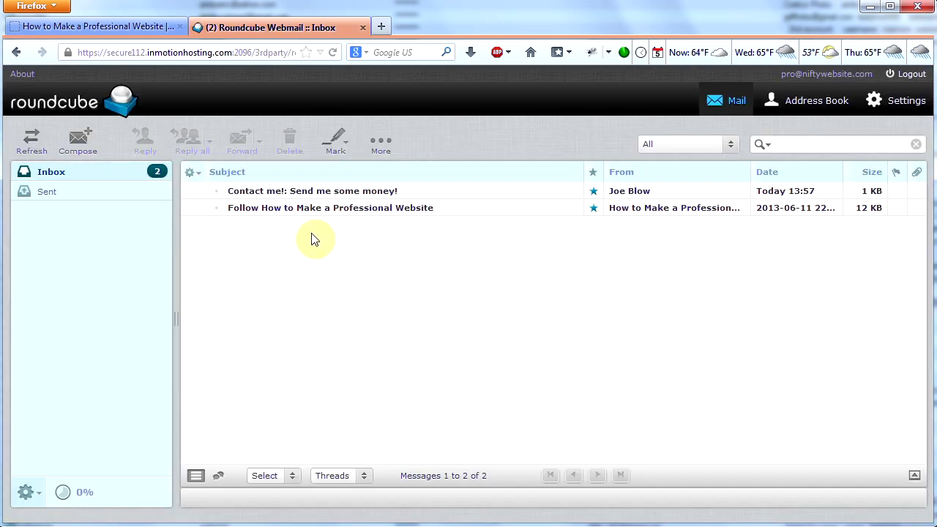
Step: Open the received message "Contact me!: Send me some money!" and check the recipient name in its body
{"action": "left_click", "coordinate": [325, 196]}
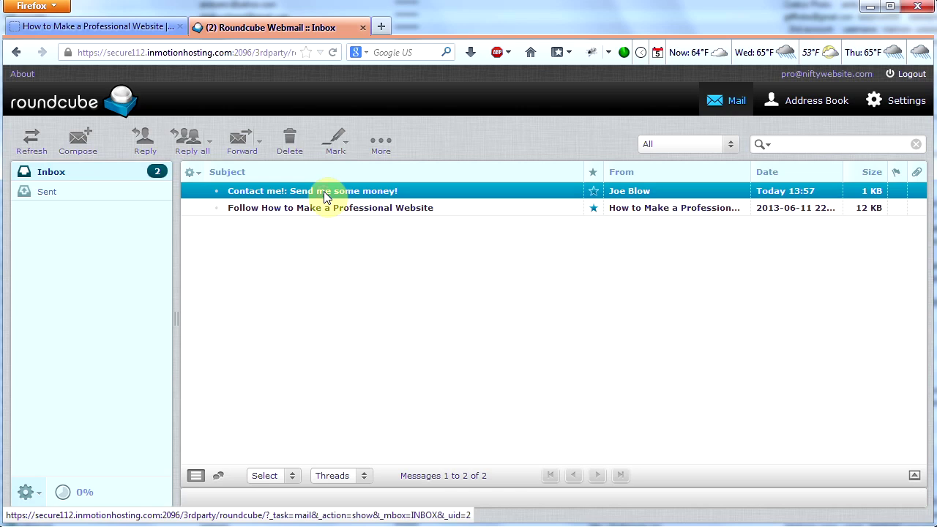
{"action": "double_click", "coordinate": [325, 196]}
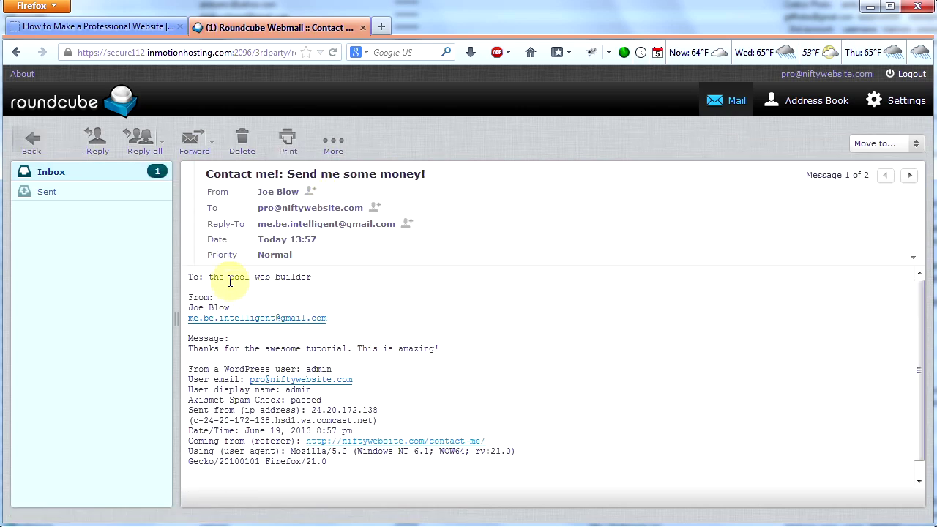
{"action": "left_click_drag", "start_coordinate": [219, 277], "coordinate": [311, 278]}
Step: Return to the live site and look over its Home and About Us pages, and reopen Contact Me
{"action": "key", "text": "ctrl+Tab"}
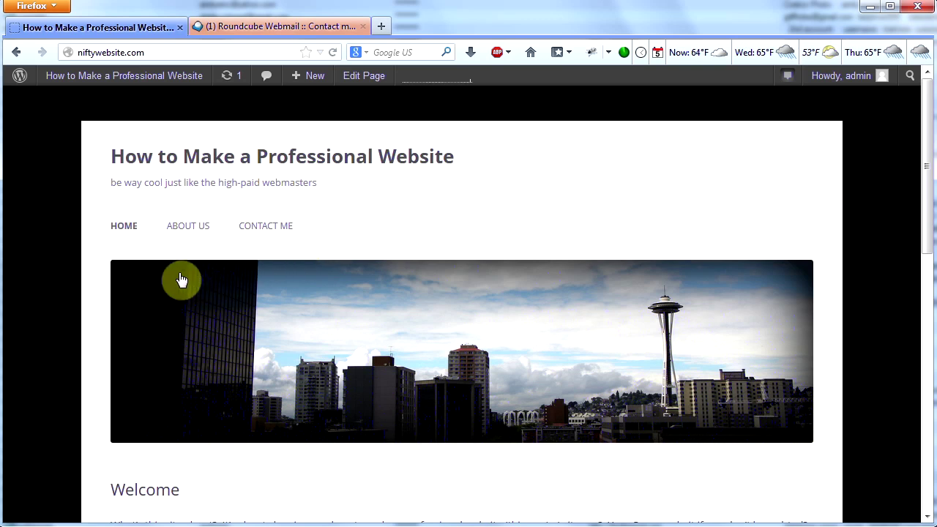
{"action": "left_click", "coordinate": [130, 231]}
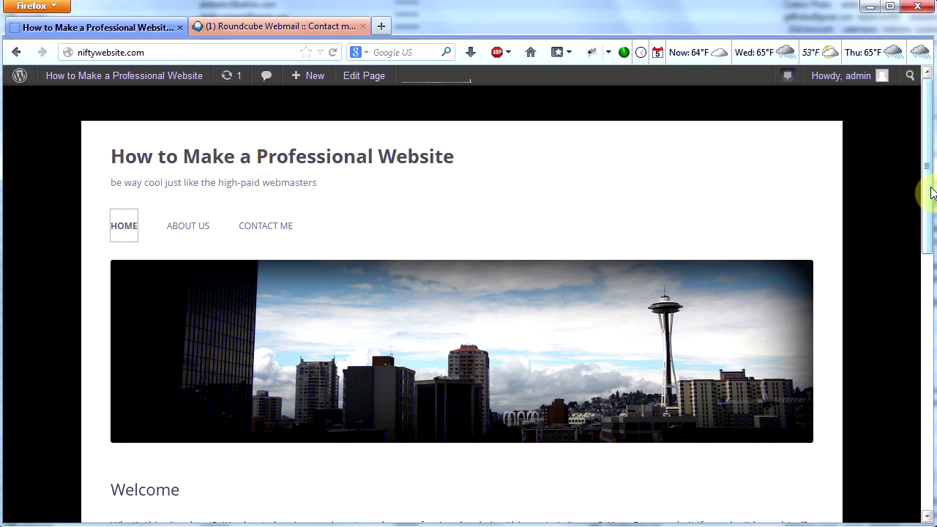
{"action": "left_click_drag", "start_coordinate": [926, 189], "coordinate": [921, 430]}
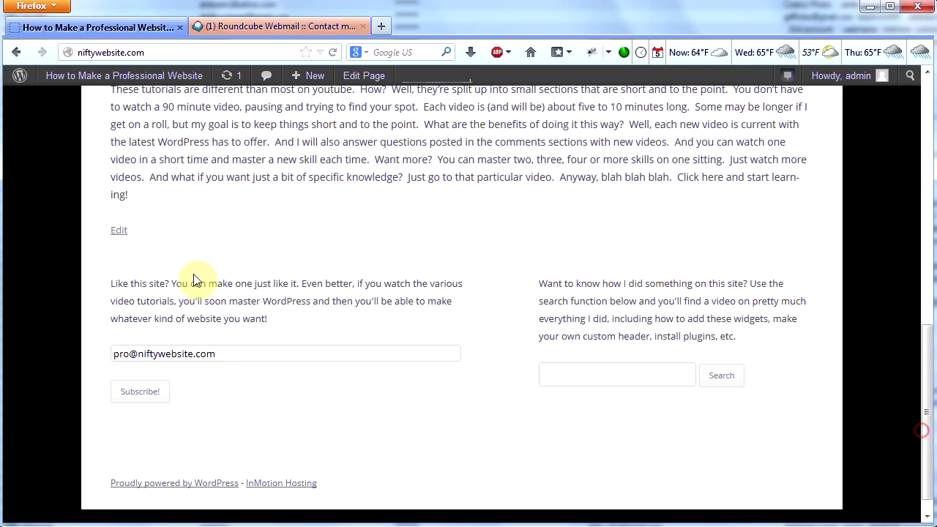
{"action": "left_click_drag", "start_coordinate": [924, 357], "coordinate": [926, 99]}
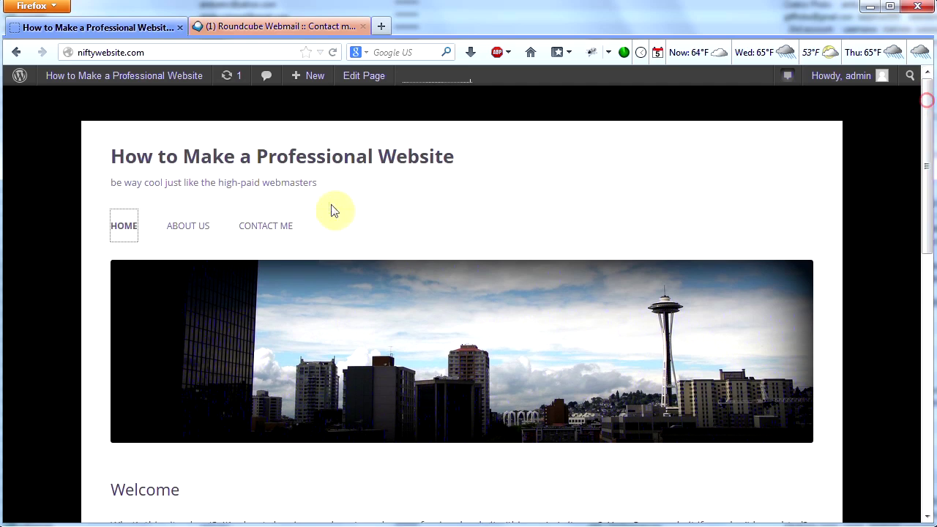
{"action": "left_click", "coordinate": [178, 233]}
{"action": "left_click_drag", "start_coordinate": [928, 227], "coordinate": [928, 437]}
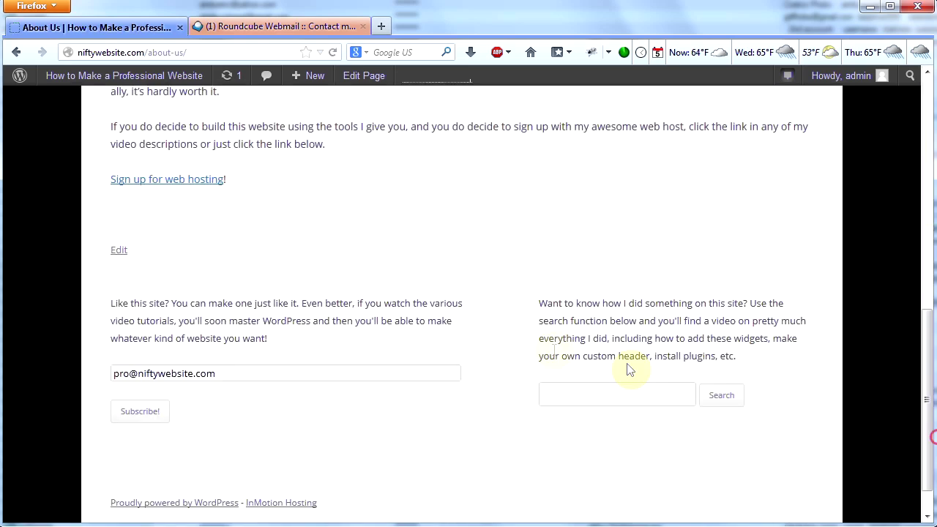
{"action": "left_click_drag", "start_coordinate": [926, 379], "coordinate": [928, 176]}
{"action": "left_click", "coordinate": [286, 226]}
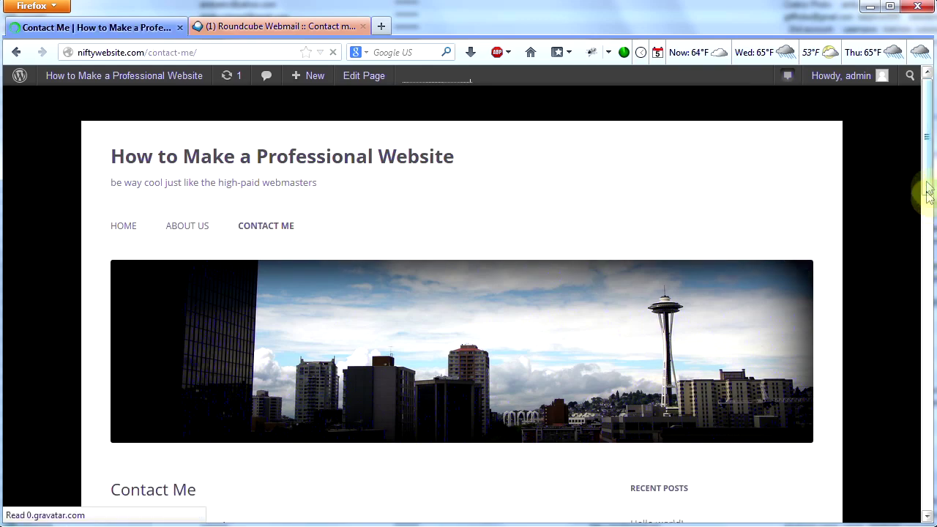
Step: Open the live Contact Me page for editing, set its template to Front Page Template and update the page
{"action": "left_click_drag", "start_coordinate": [927, 180], "coordinate": [927, 366]}
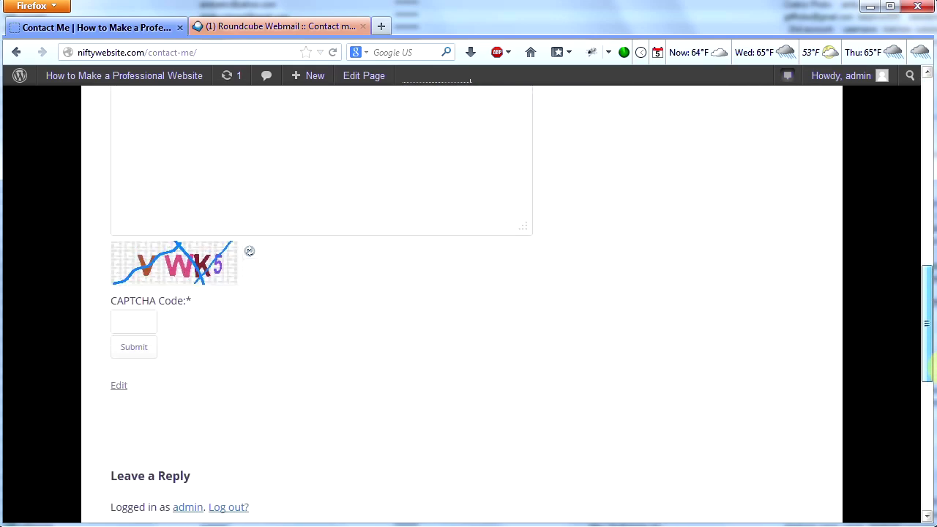
{"action": "scroll", "coordinate": [737, 355], "scroll_direction": "down", "scroll_amount": 6}
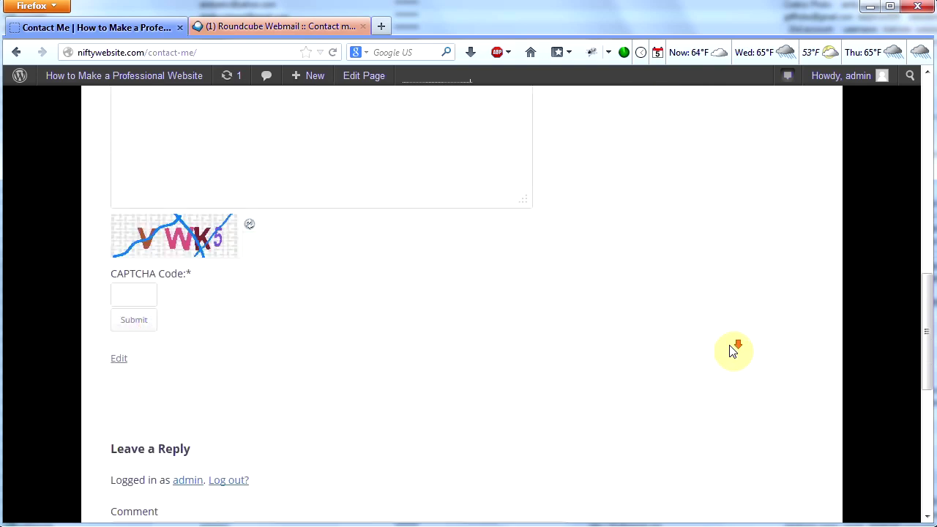
{"action": "scroll", "coordinate": [764, 377], "scroll_direction": "up", "scroll_amount": 10}
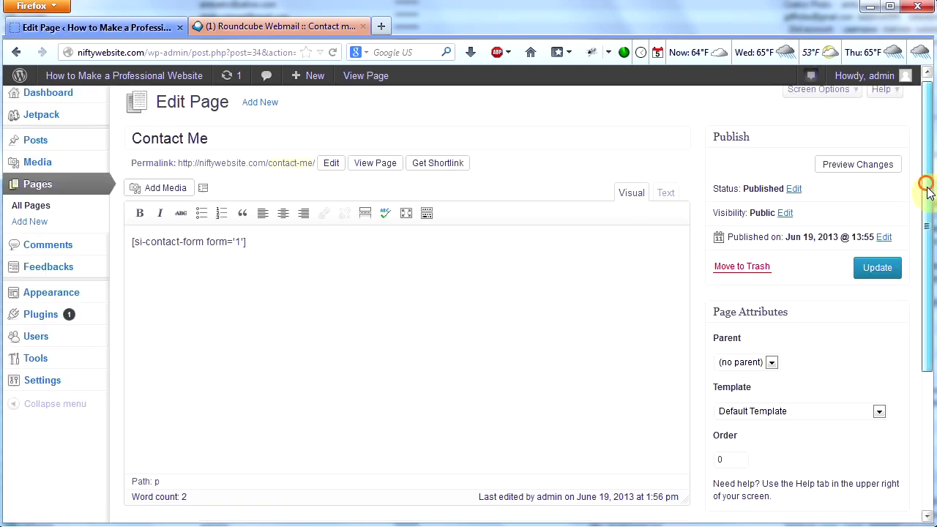
{"action": "left_click_drag", "start_coordinate": [926, 190], "coordinate": [926, 289]}
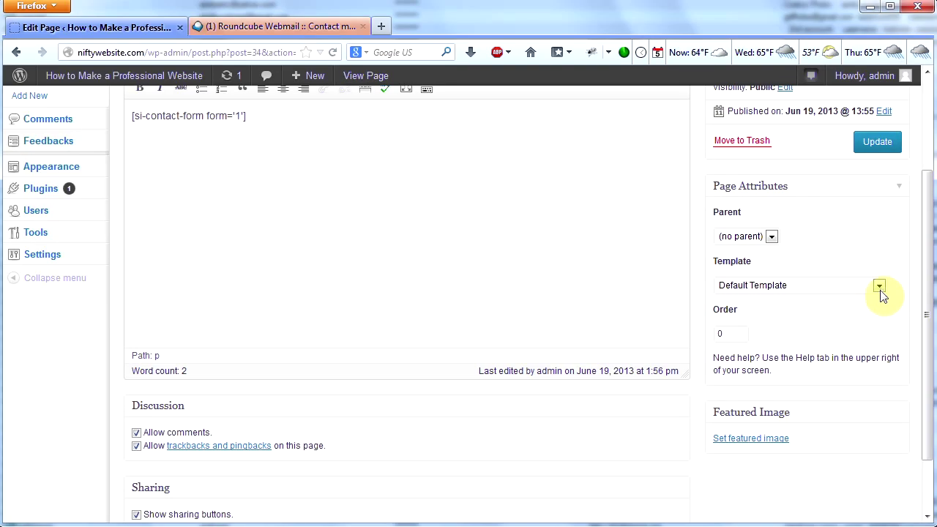
{"action": "left_click", "coordinate": [878, 286]}
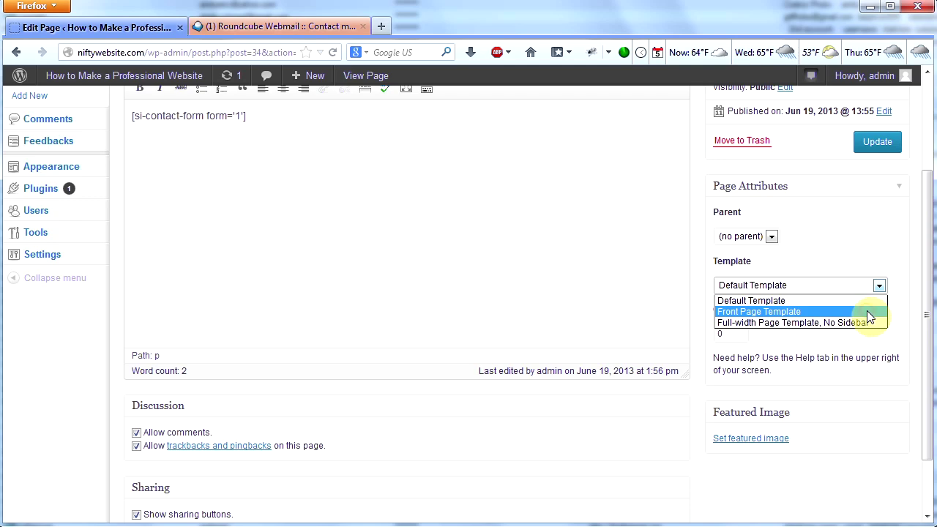
{"action": "left_click", "coordinate": [869, 313]}
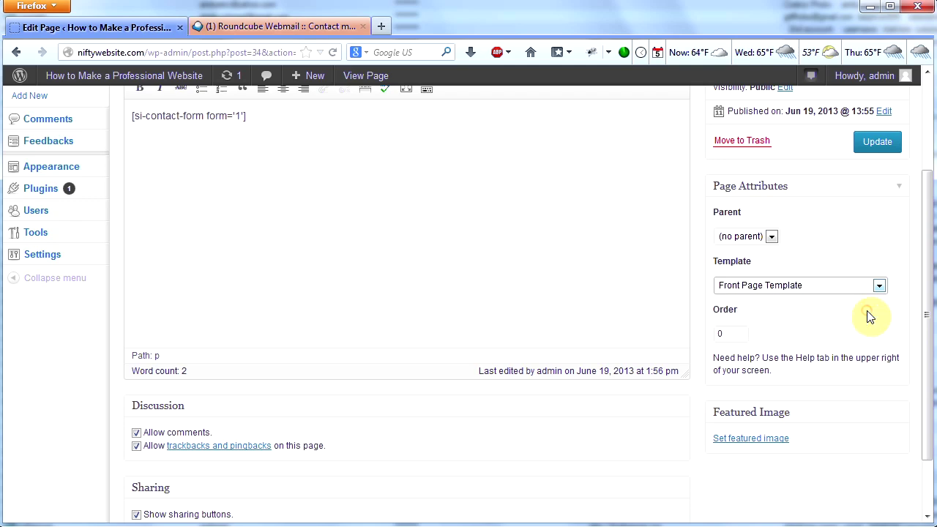
{"action": "left_click", "coordinate": [870, 146]}
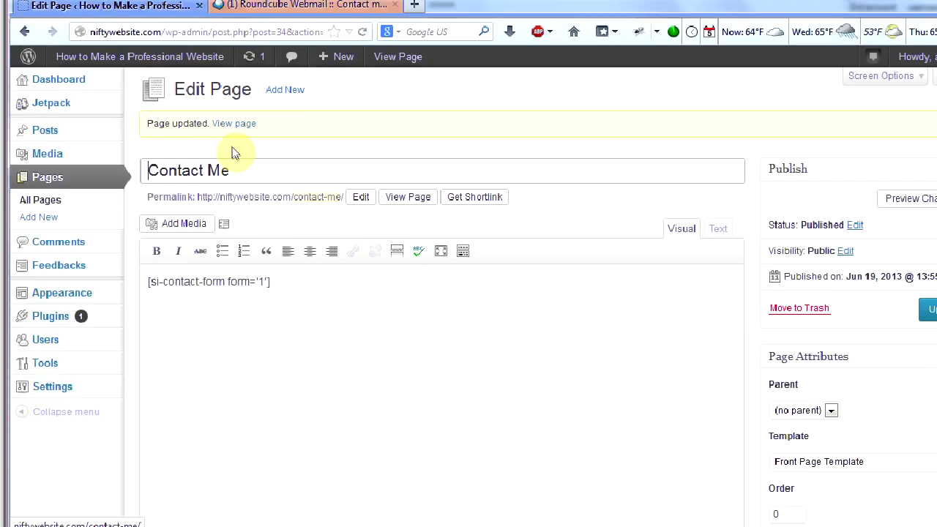
Step: View the updated Contact Me page on the live site and check its layout down to the footer widgets
{"action": "left_click", "coordinate": [233, 123]}
{"action": "left_click_drag", "start_coordinate": [922, 195], "coordinate": [926, 439]}
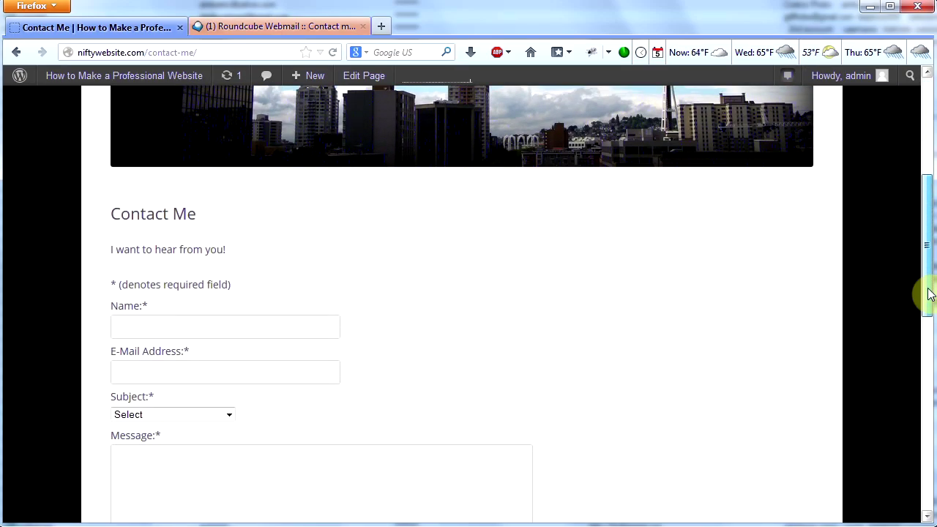
{"action": "scroll", "coordinate": [613, 351], "scroll_direction": "up", "scroll_amount": 15}
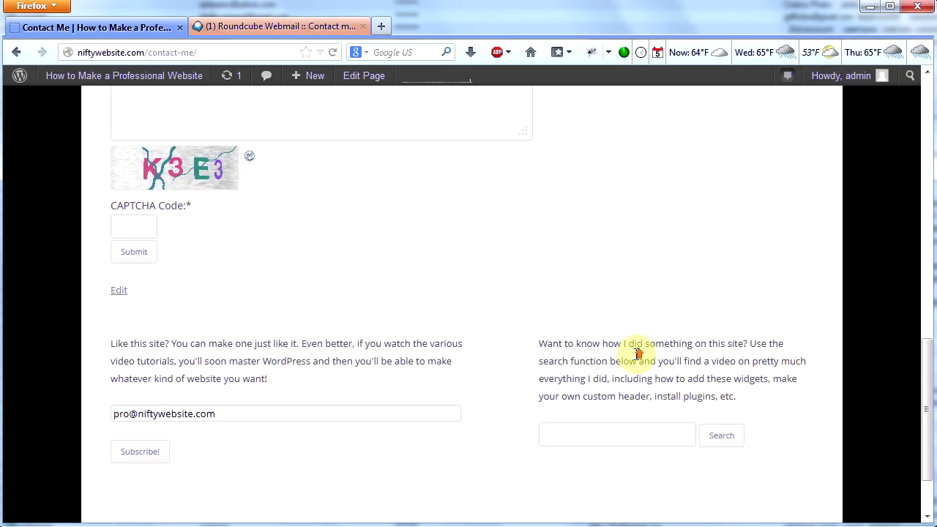
Step: Review the Home page, the received webmail message and Contact Me, and finish at the Home page's footer widgets
{"action": "left_click", "coordinate": [125, 228]}
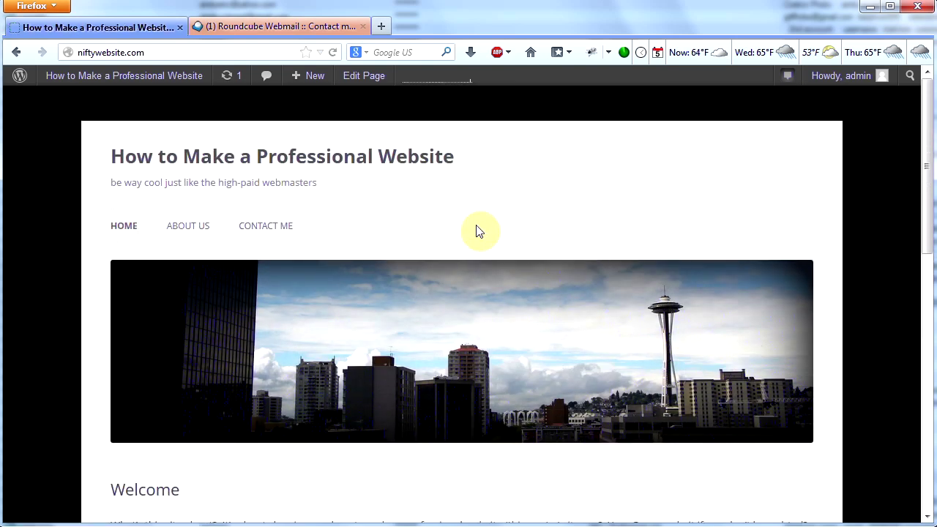
{"action": "key", "text": "ctrl+Tab"}
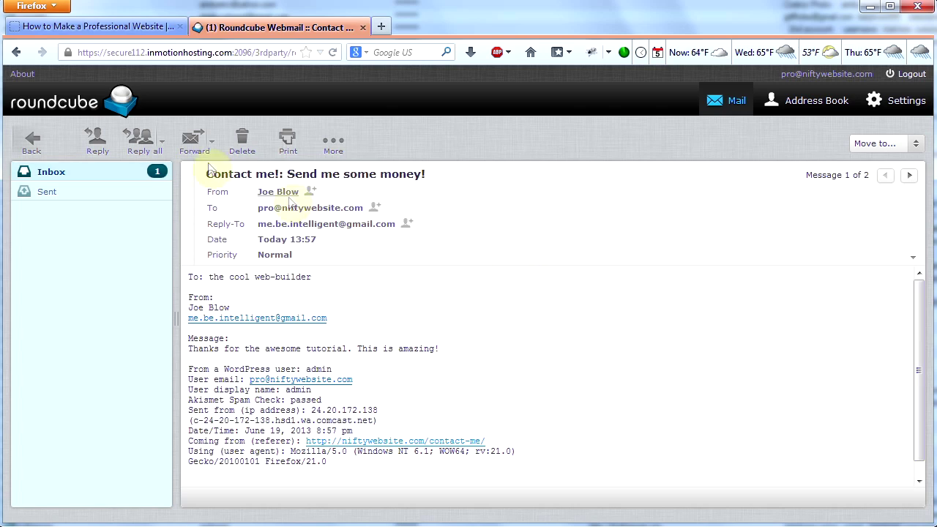
{"action": "left_click", "coordinate": [95, 26]}
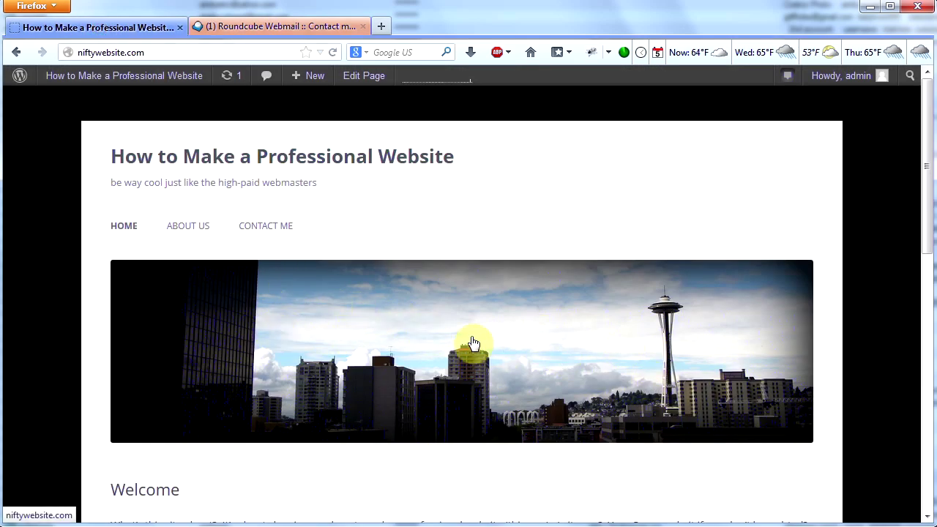
{"action": "scroll", "coordinate": [620, 336], "scroll_direction": "down", "scroll_amount": 4}
{"action": "scroll", "coordinate": [641, 339], "scroll_direction": "up", "scroll_amount": 4}
{"action": "left_click", "coordinate": [272, 227]}
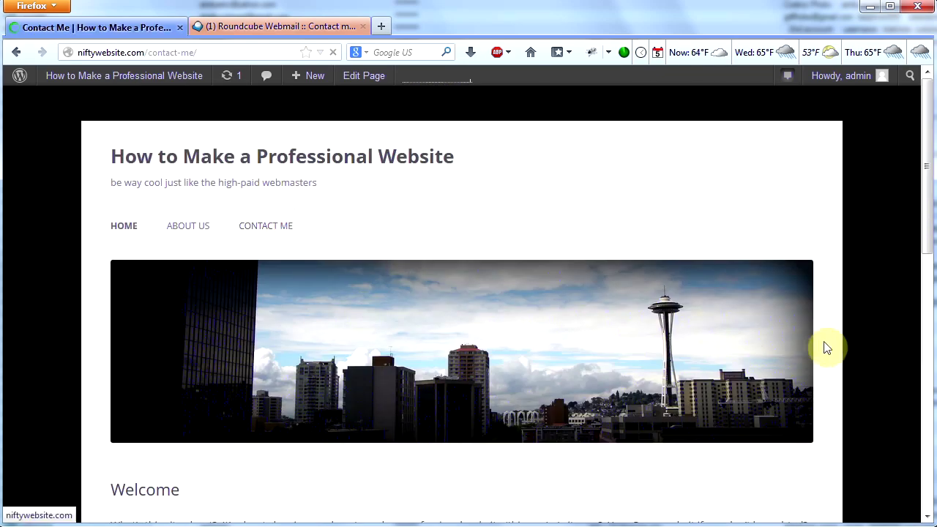
{"action": "left_click", "coordinate": [700, 331]}
{"action": "scroll", "coordinate": [575, 314], "scroll_direction": "down", "scroll_amount": 10}
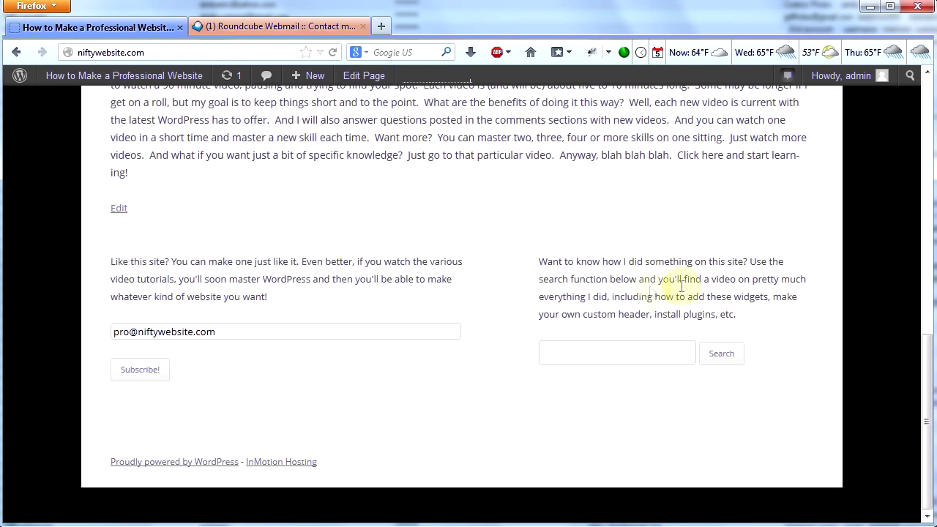